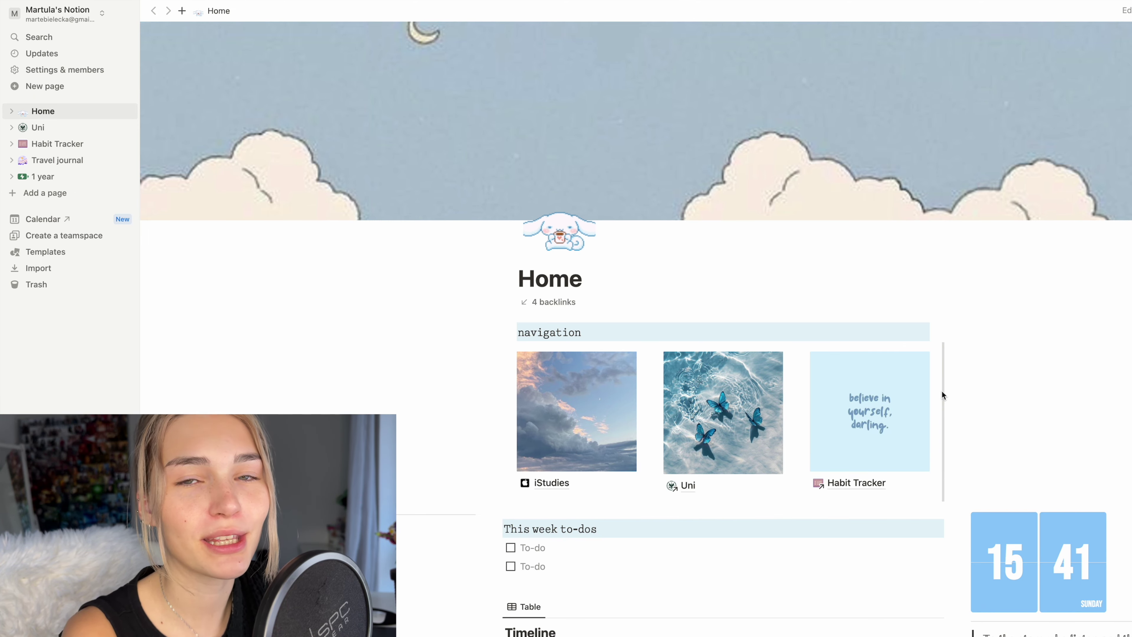
Look over the Home page's navigation gallery, weekly to-dos, Timeline table, clock, calendar and countdown widgets.
scroll(941, 390, "down", 2)
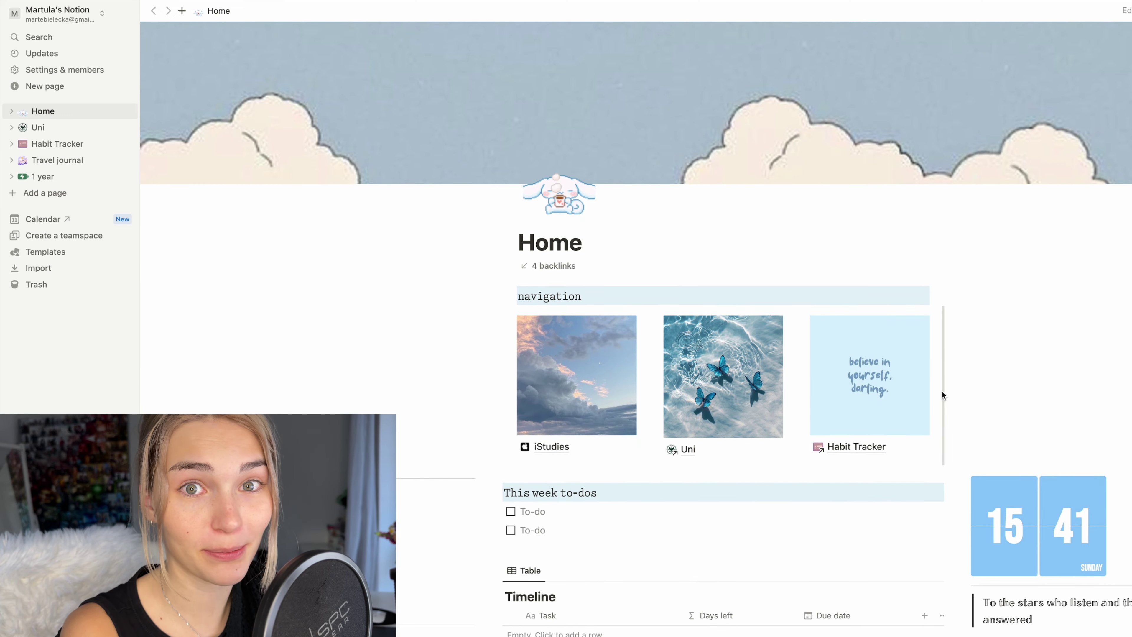
scroll(940, 390, "up", 2)
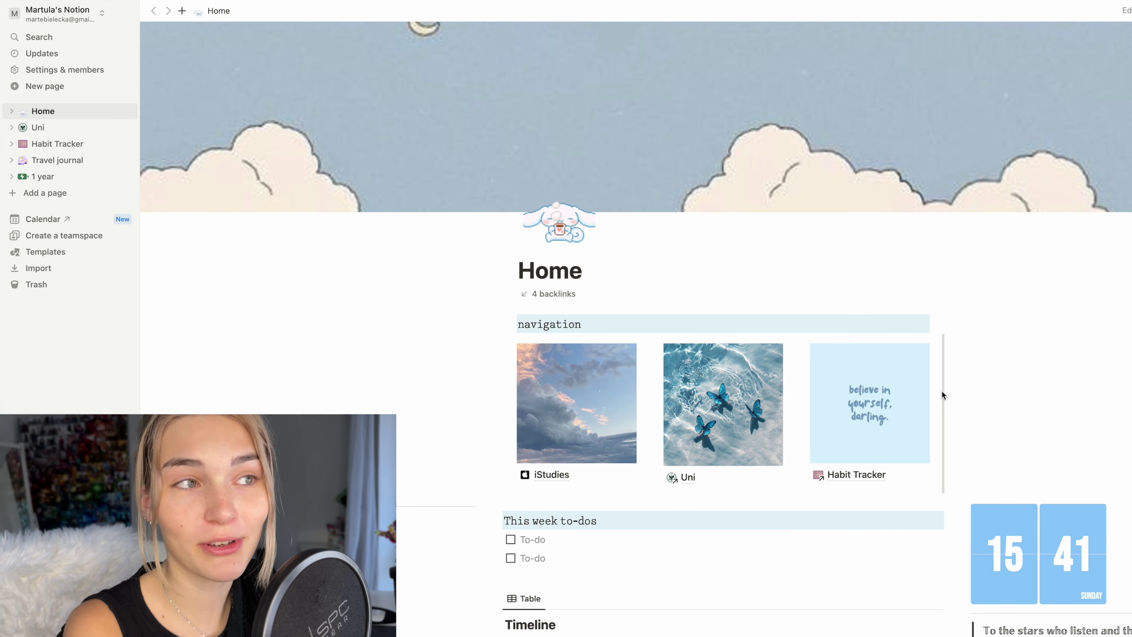
scroll(941, 391, "down", 1)
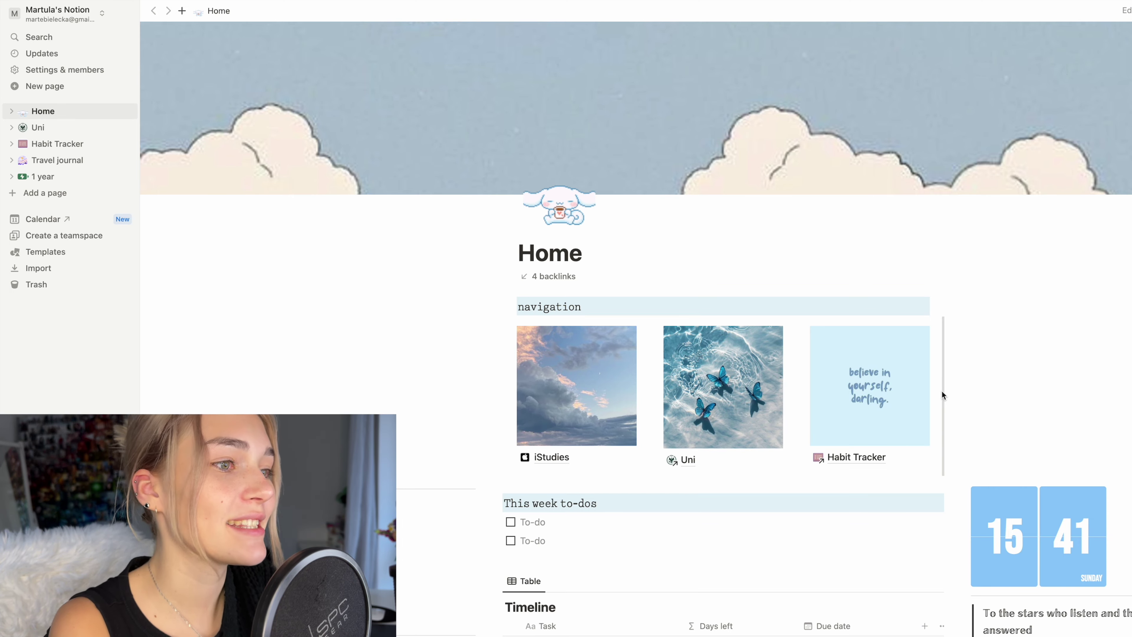
scroll(941, 390, "down", 1)
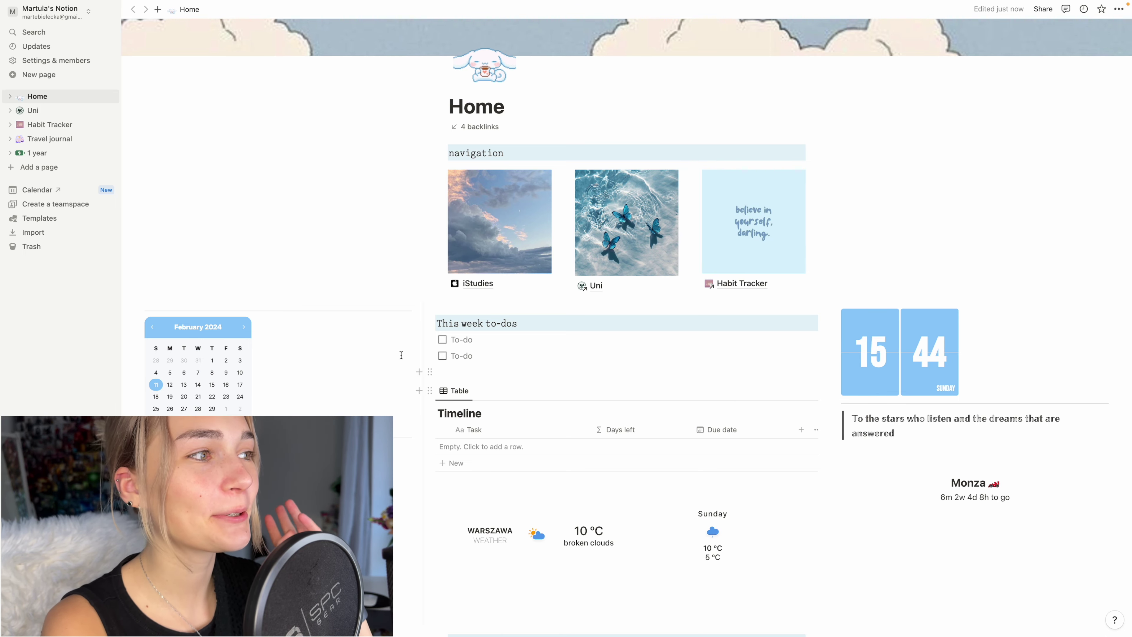
mouse_move(489, 284)
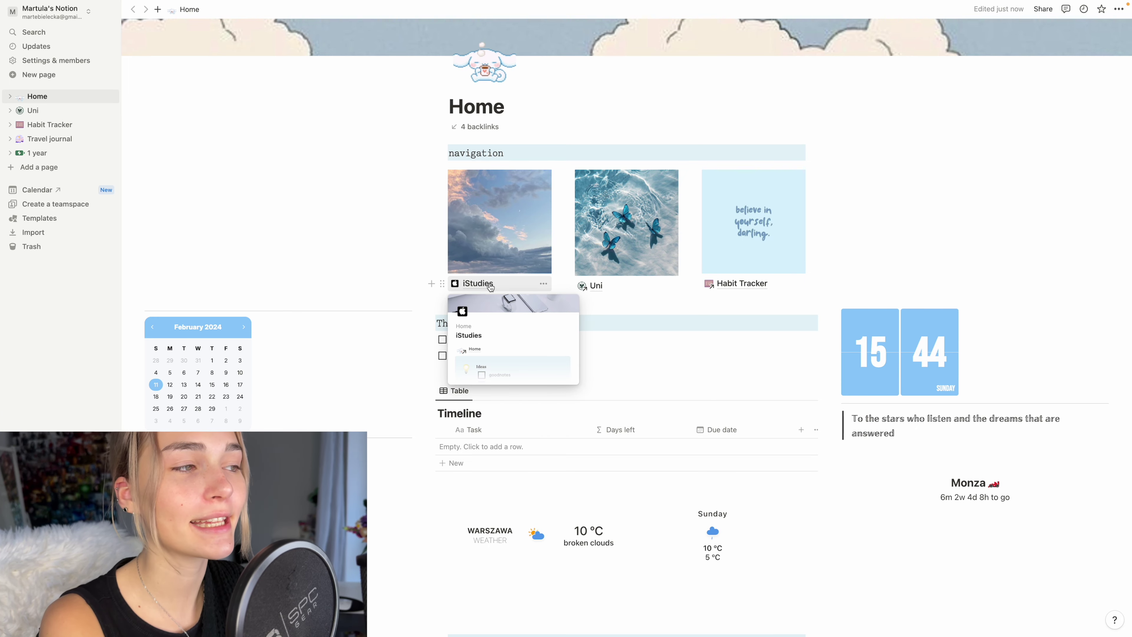
mouse_move(609, 287)
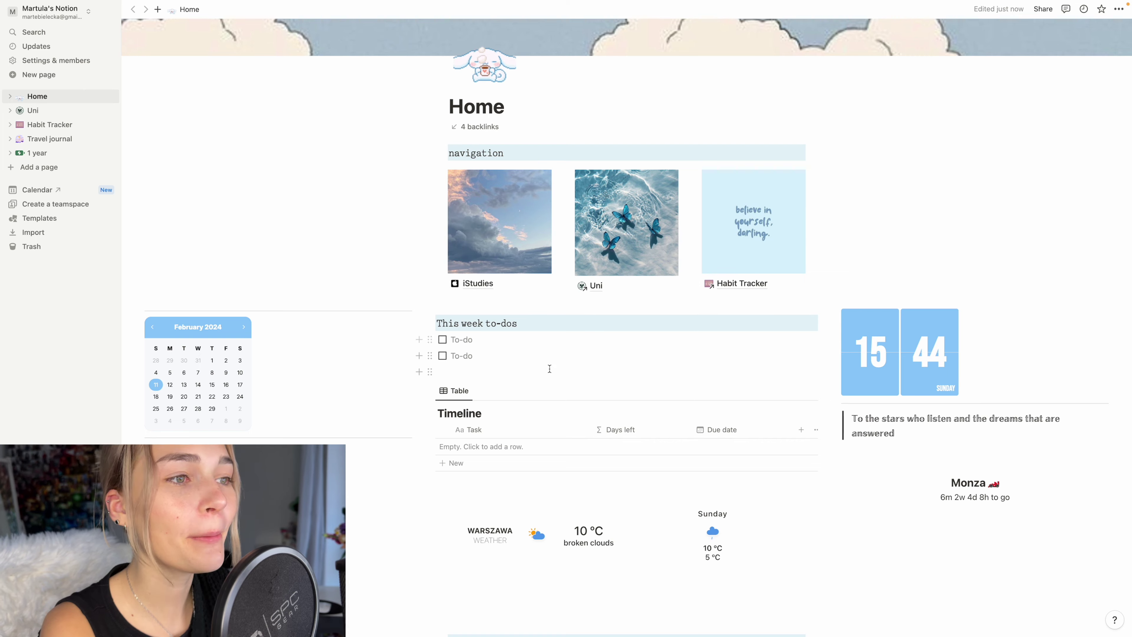
scroll(550, 367, "down", 1)
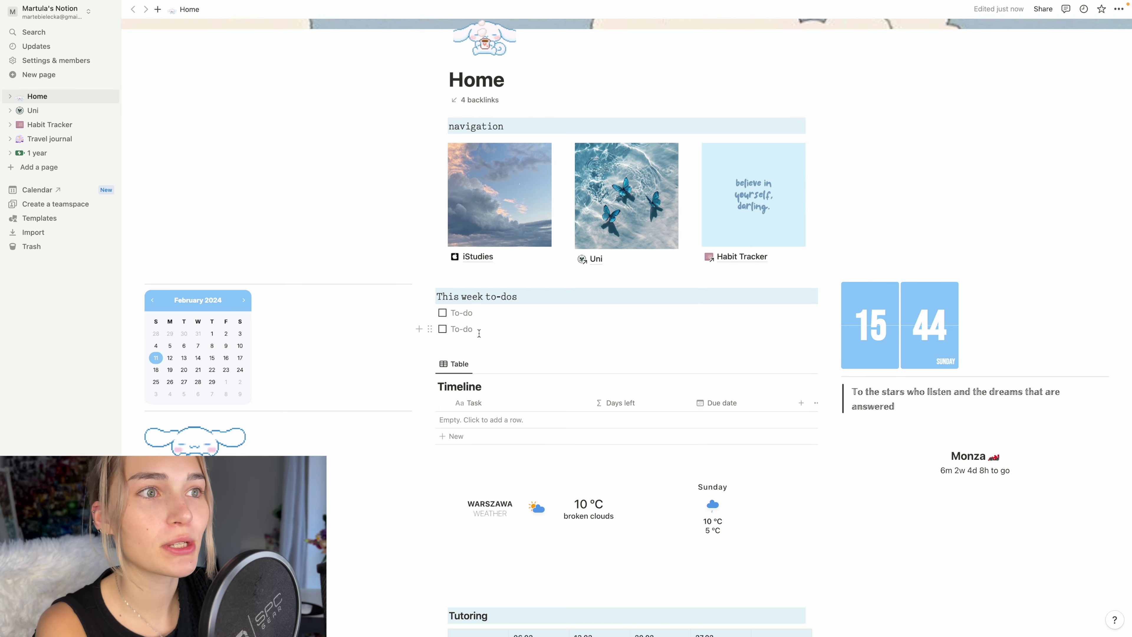
scroll(479, 333, "down", 1)
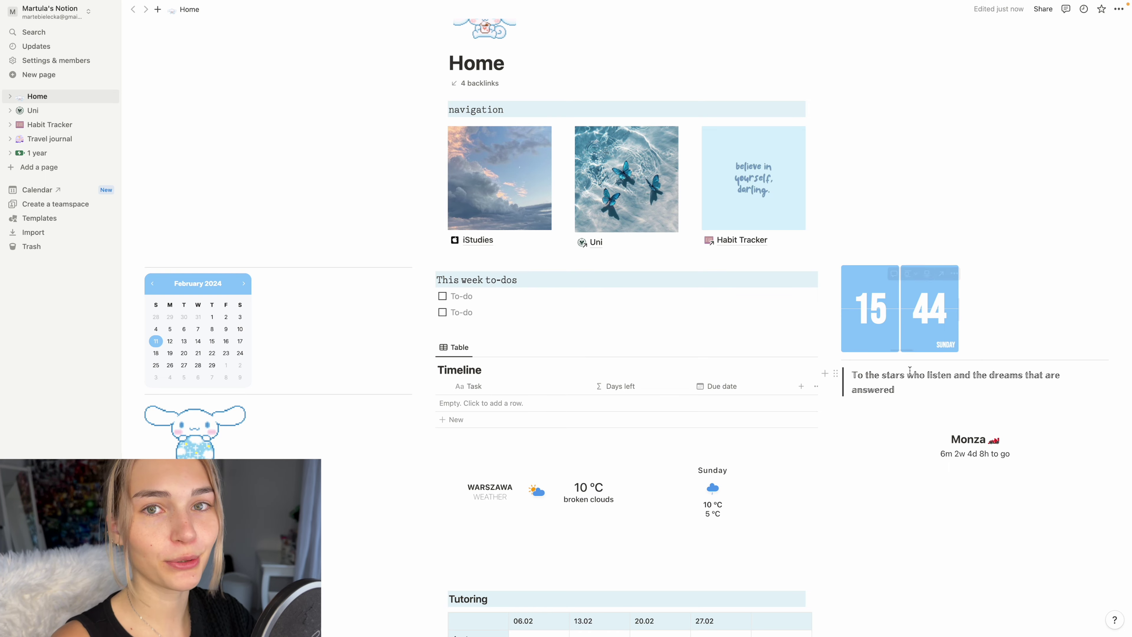
scroll(655, 386, "down", 2)
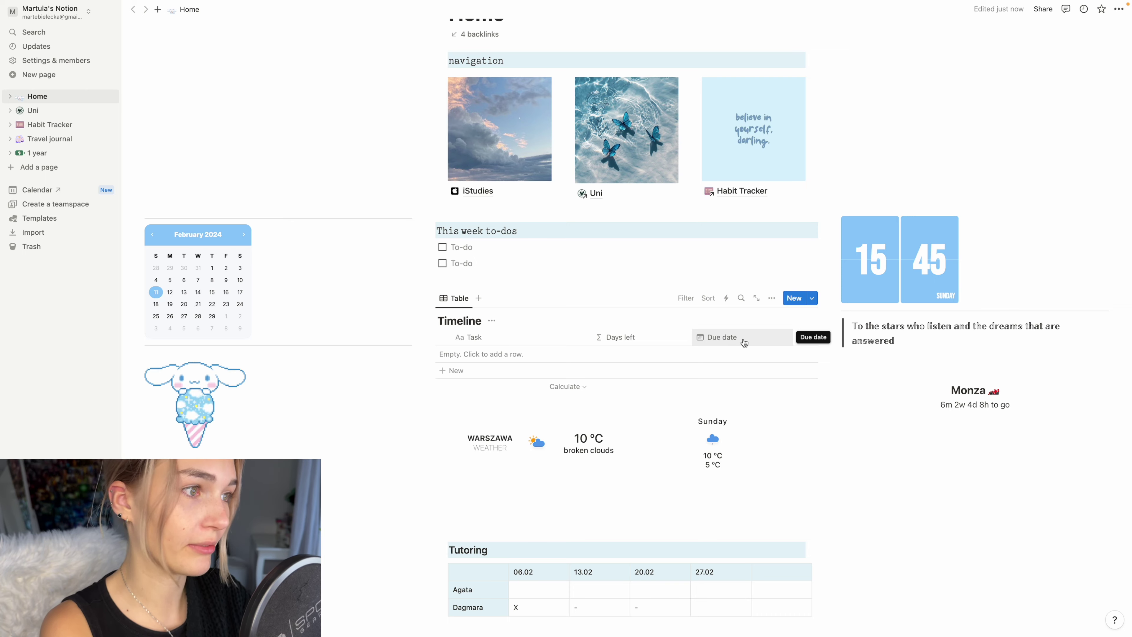
scroll(744, 343, "down", 1)
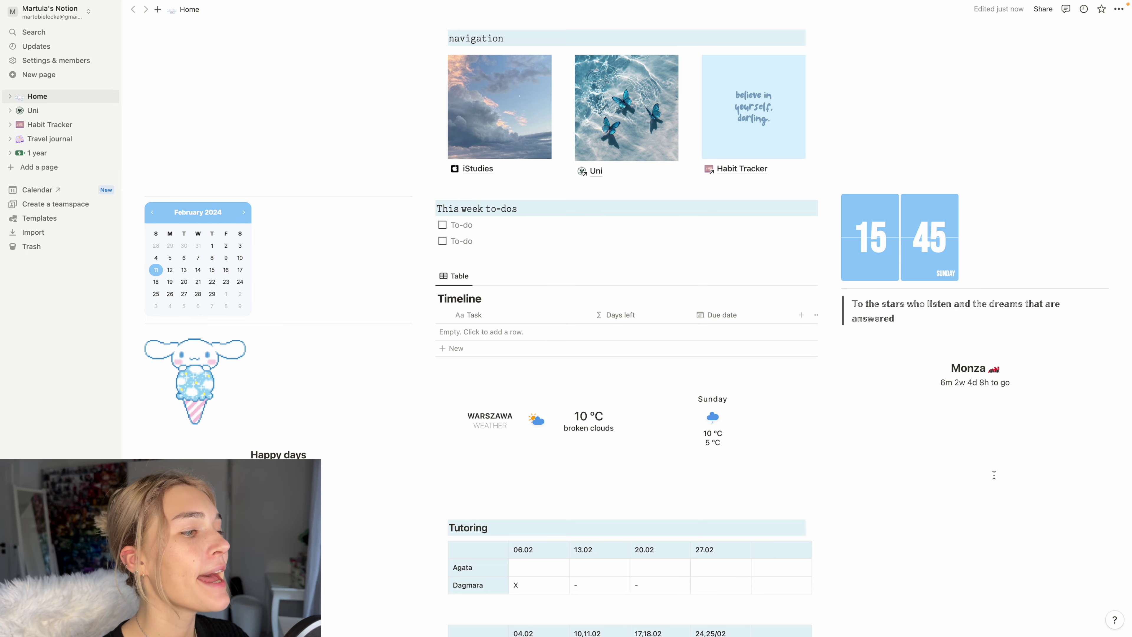
scroll(744, 479, "down", 1)
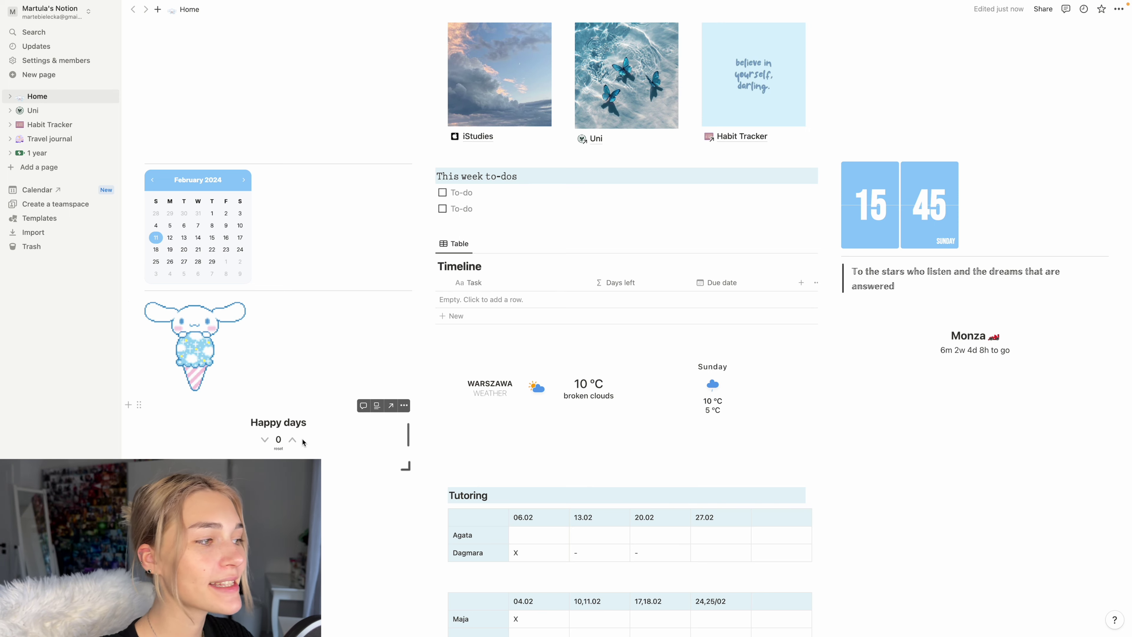
Test the Happy days counter by raising it by one and lowering it back to 0.
scroll(302, 441, "down", 1)
double_click(293, 407)
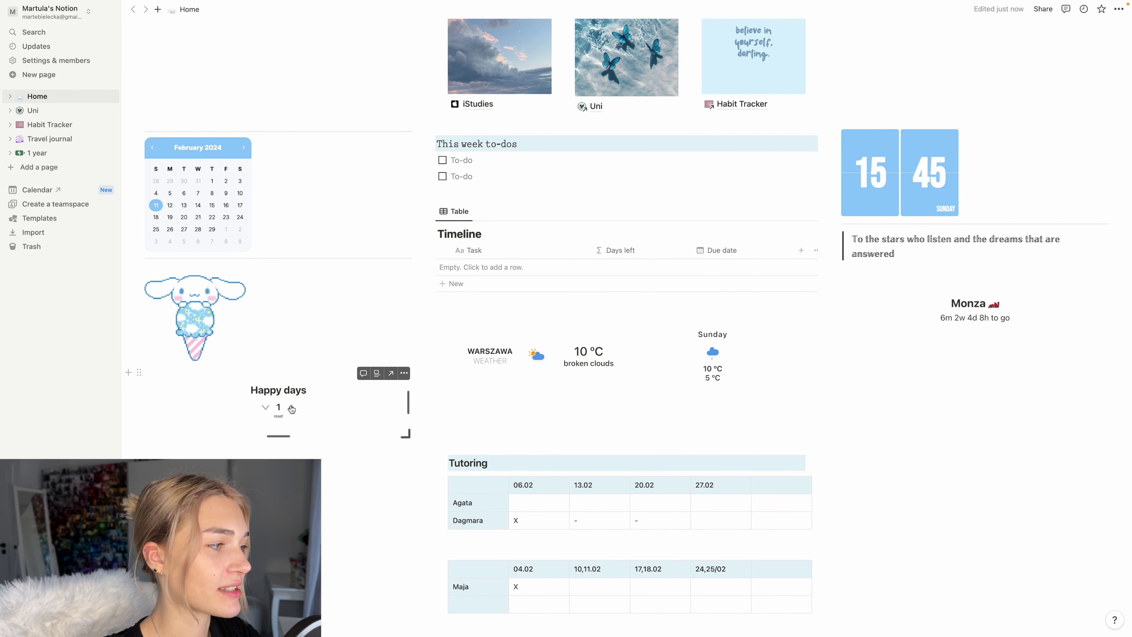
left_click(265, 408)
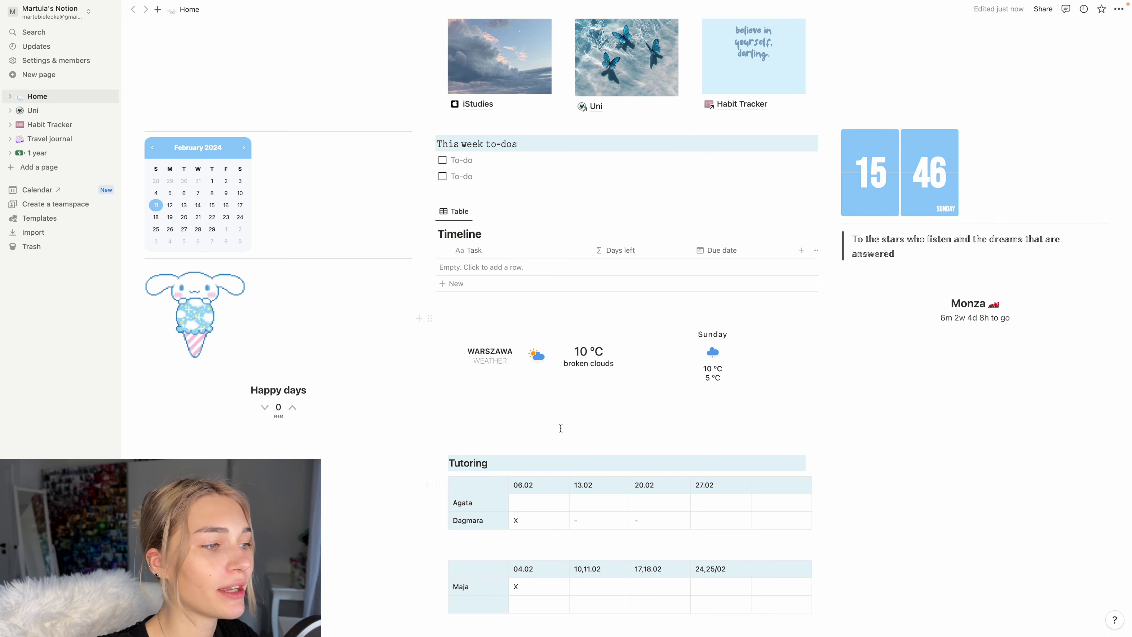
Open the iStudies page from the Home navigation gallery and review its Ideas checklist and February content plan.
scroll(648, 441, "up", 3)
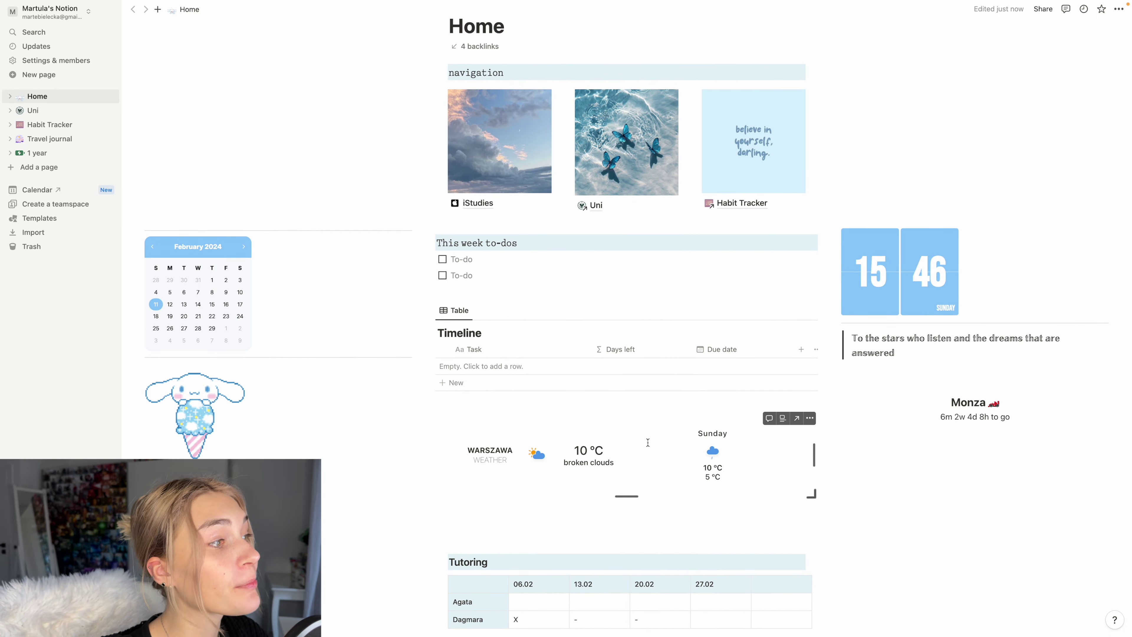
scroll(648, 441, "up", 1)
scroll(648, 442, "up", 1)
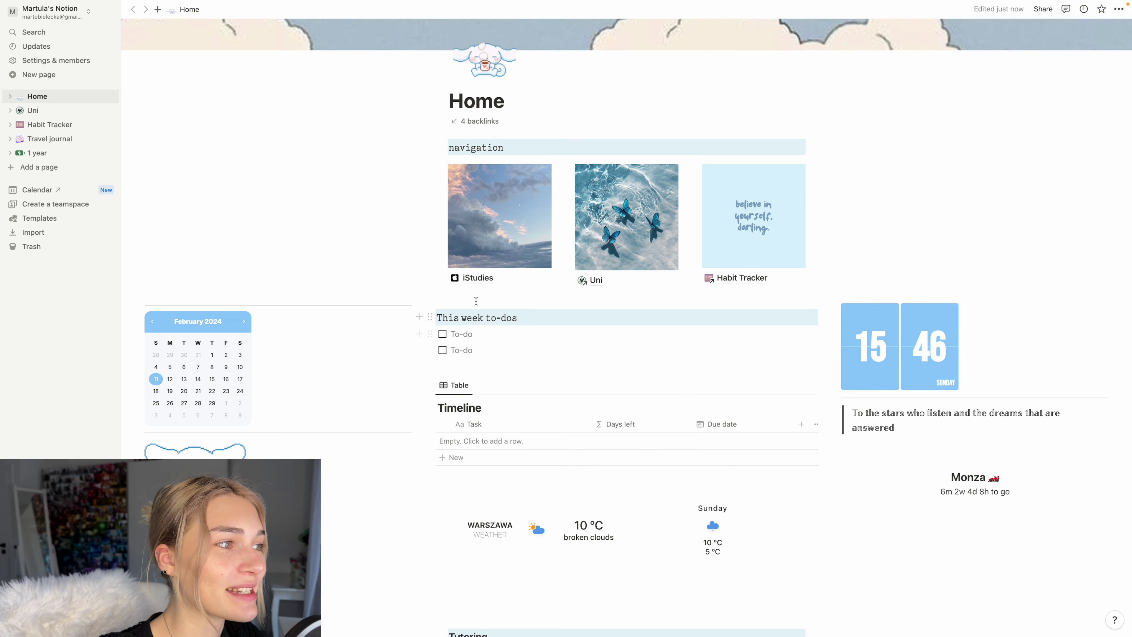
left_click(477, 278)
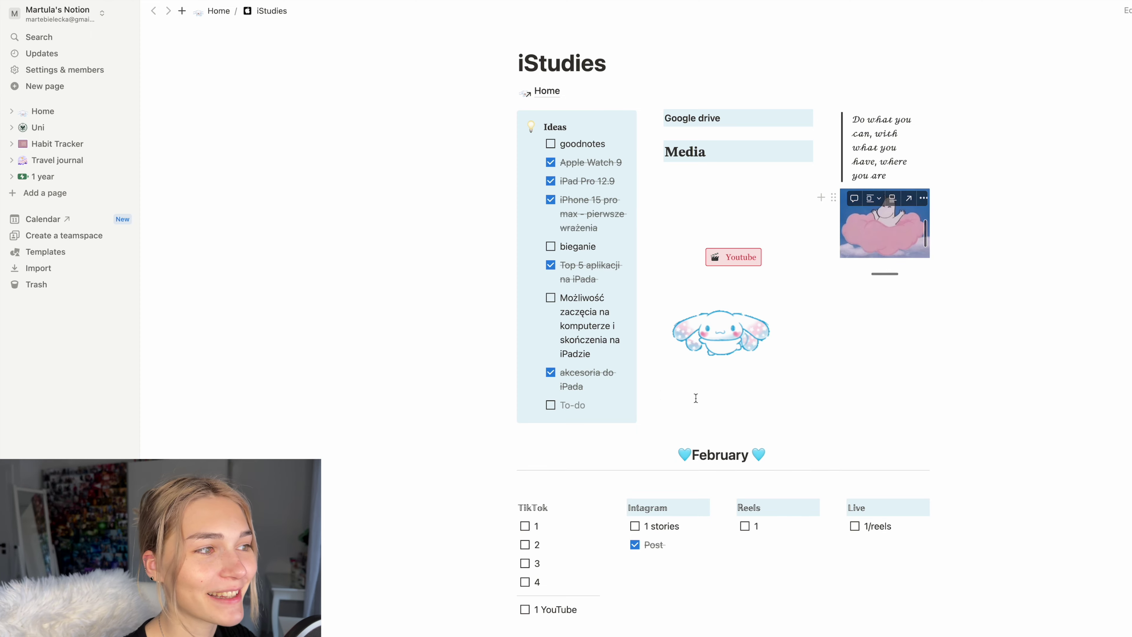
scroll(734, 335, "down", 2)
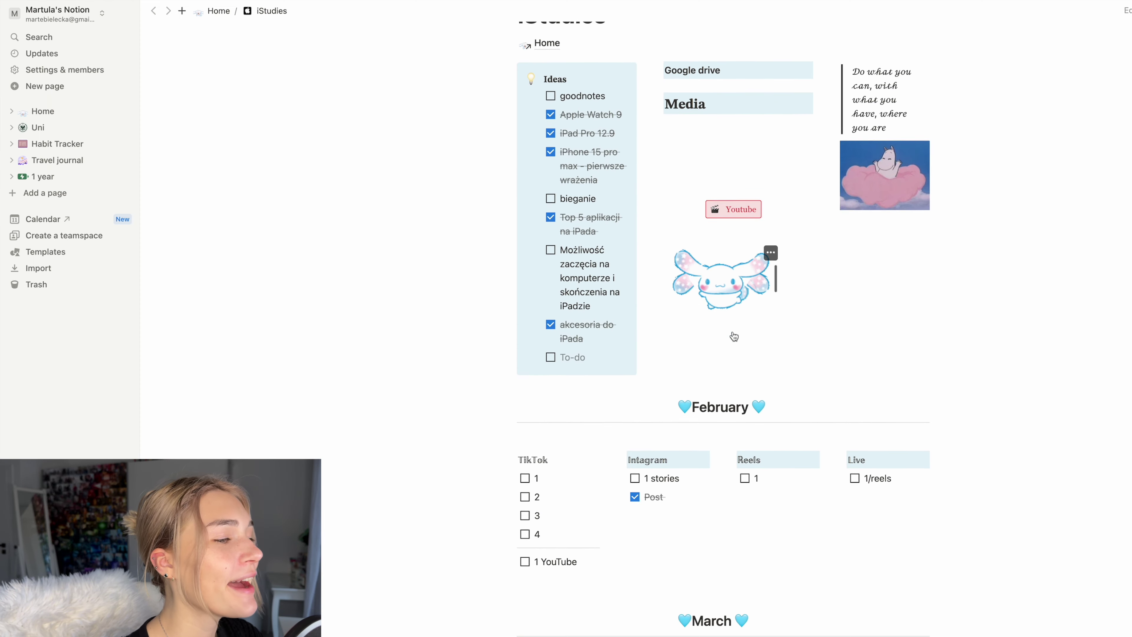
scroll(733, 332, "down", 1)
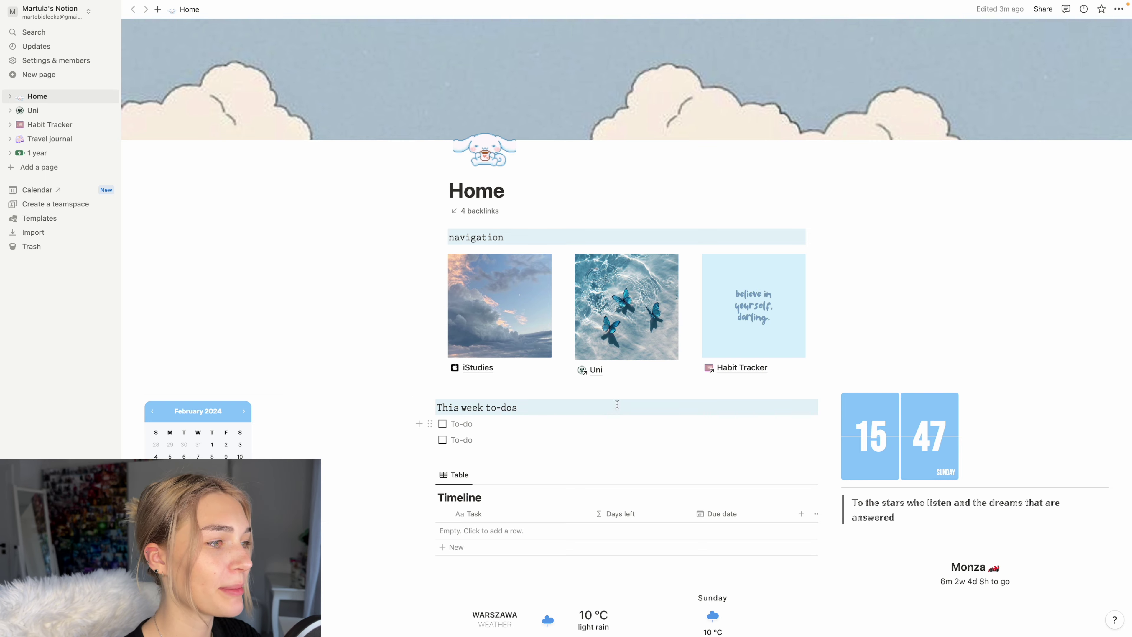
Open the Uni page from the Home navigation gallery and look over its Courses gallery and Assignments table.
left_click(596, 369)
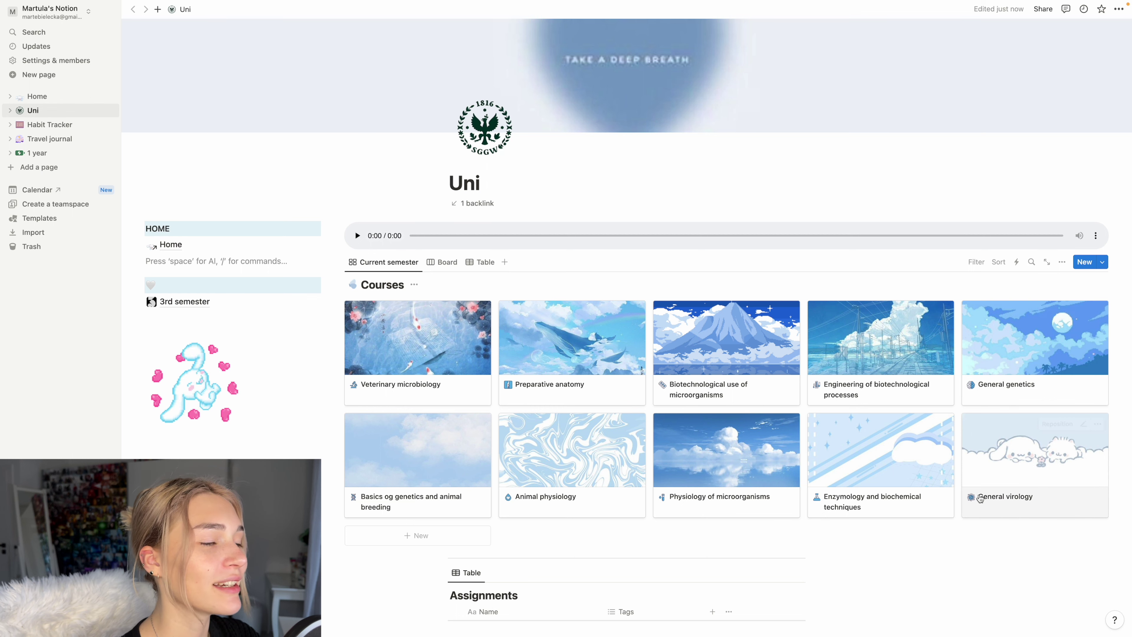
scroll(809, 515, "down", 1)
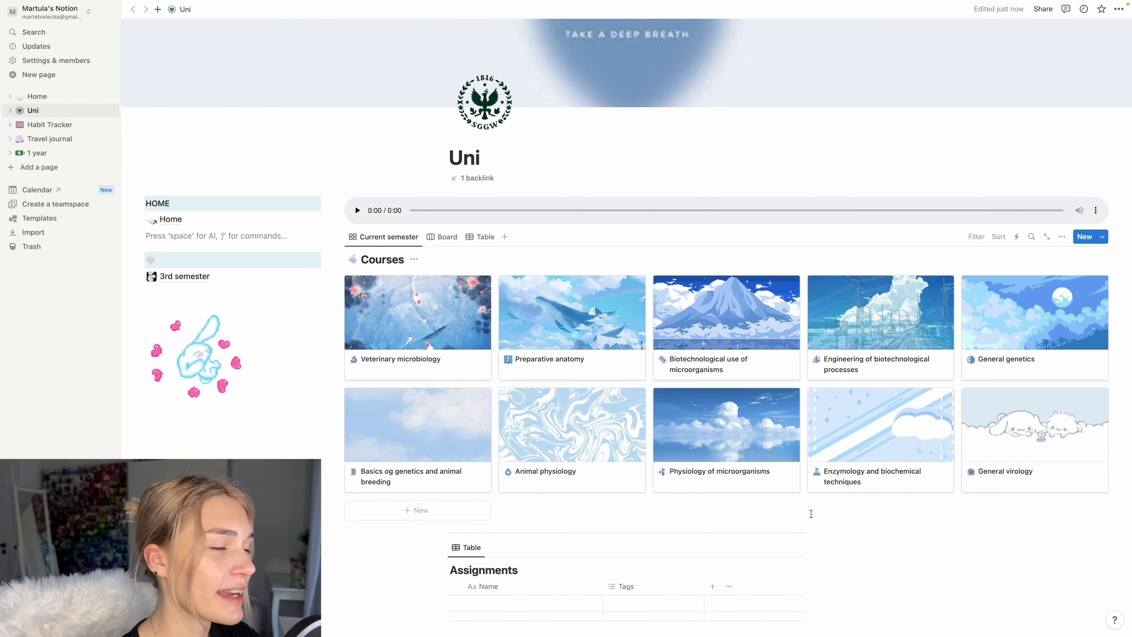
scroll(810, 512, "down", 1)
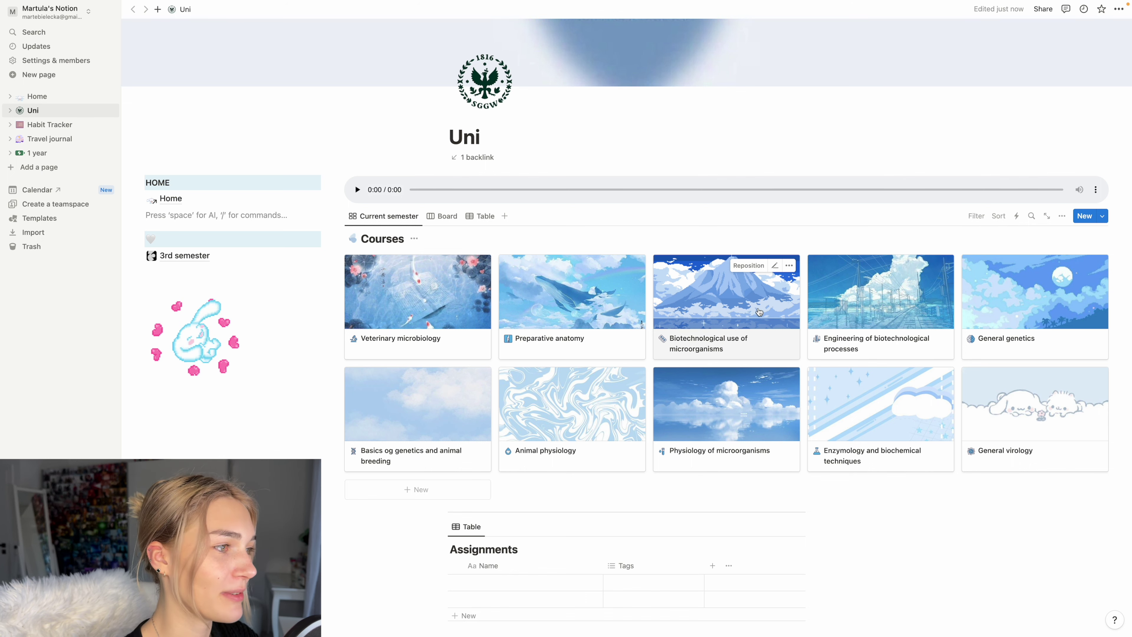
scroll(738, 312, "down", 3)
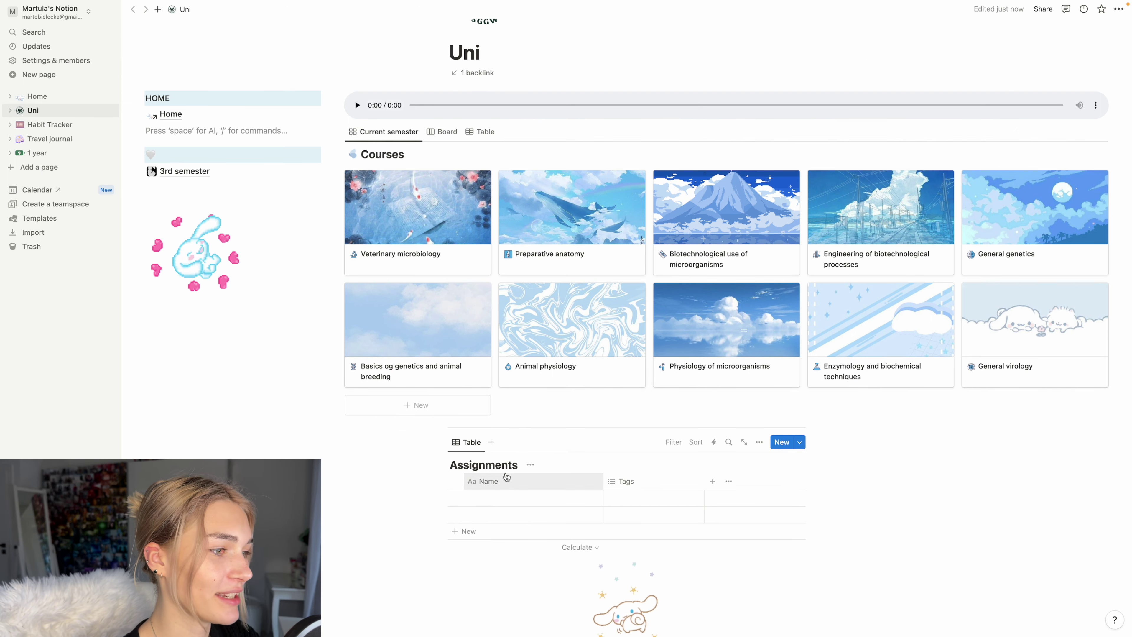
scroll(613, 489, "down", 2)
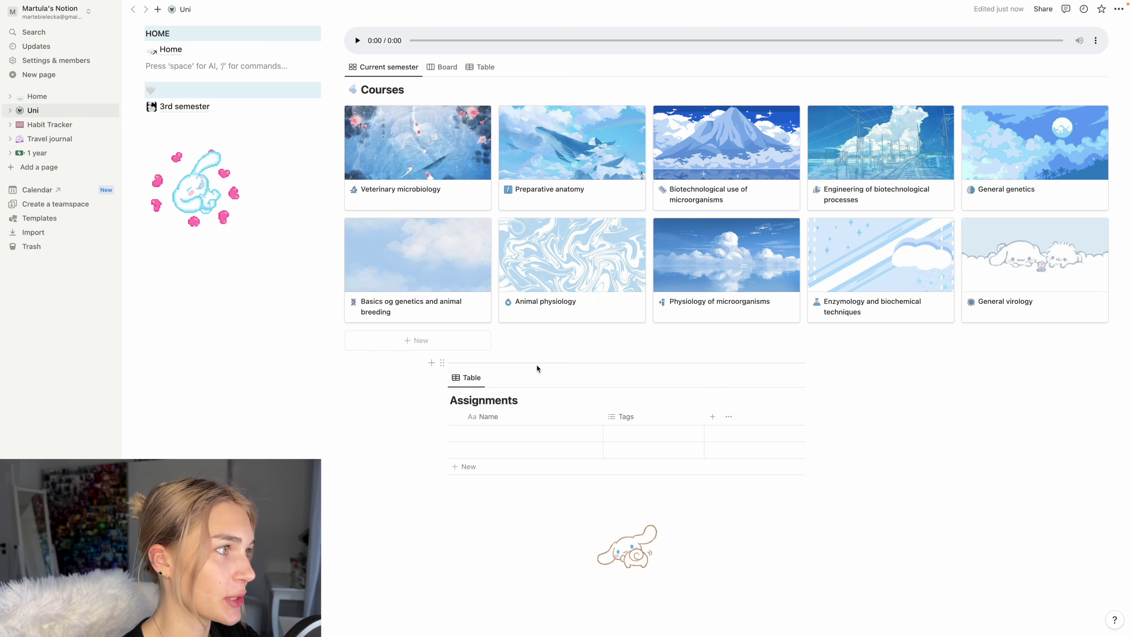
scroll(537, 364, "up", 3)
scroll(519, 386, "up", 2)
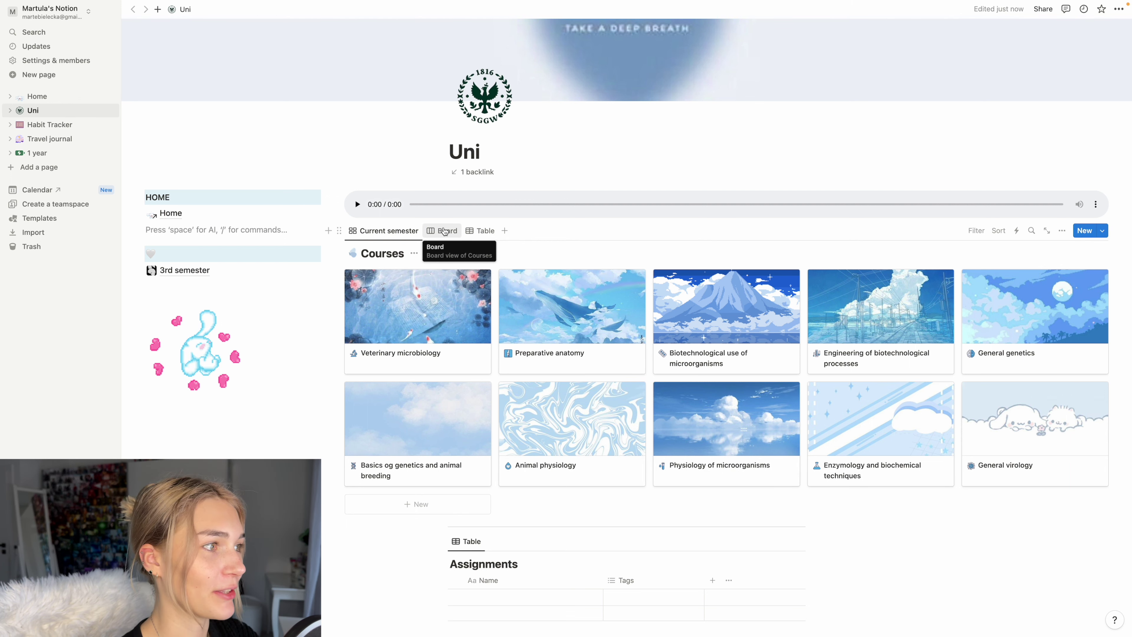
View the Courses database in its Board and Table views, returning to the Current semester gallery.
left_click(445, 231)
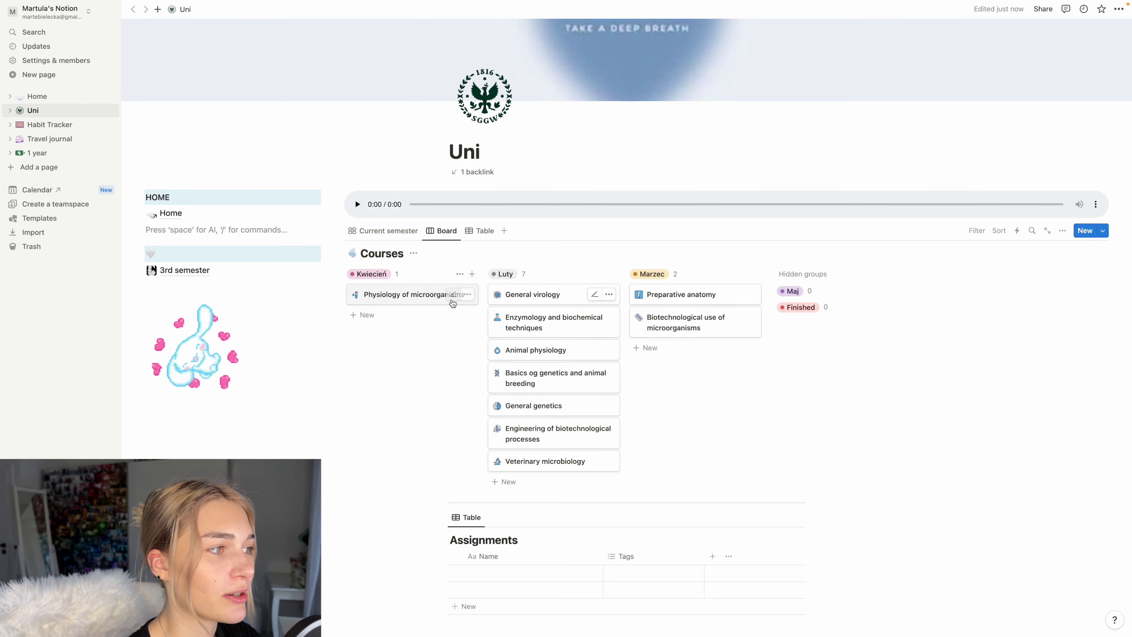
left_click(427, 278)
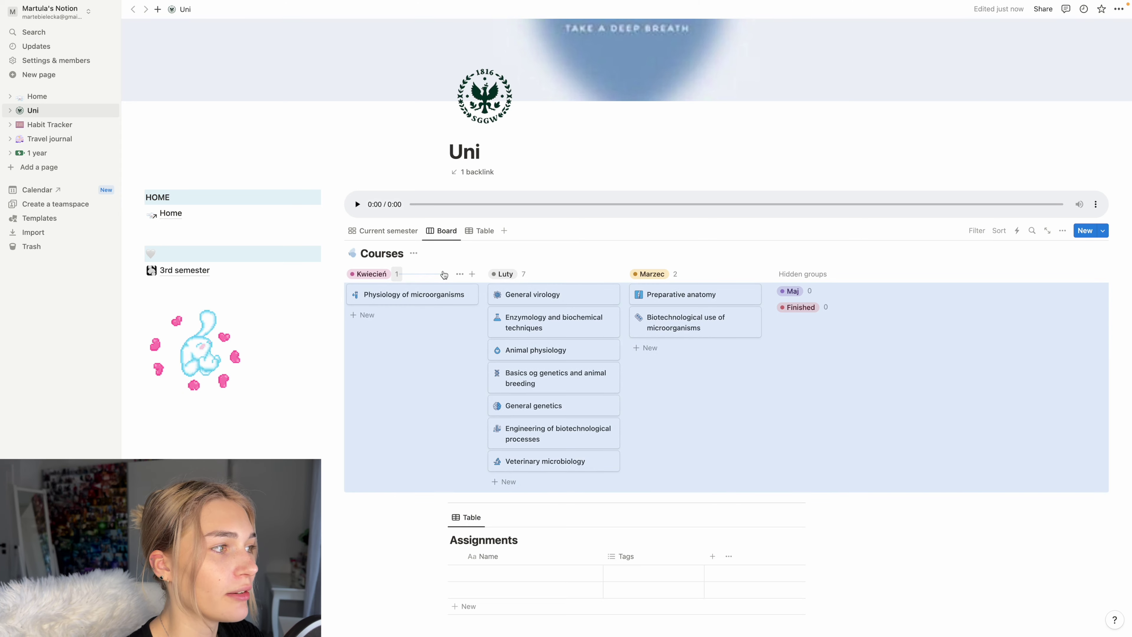
left_click(710, 372)
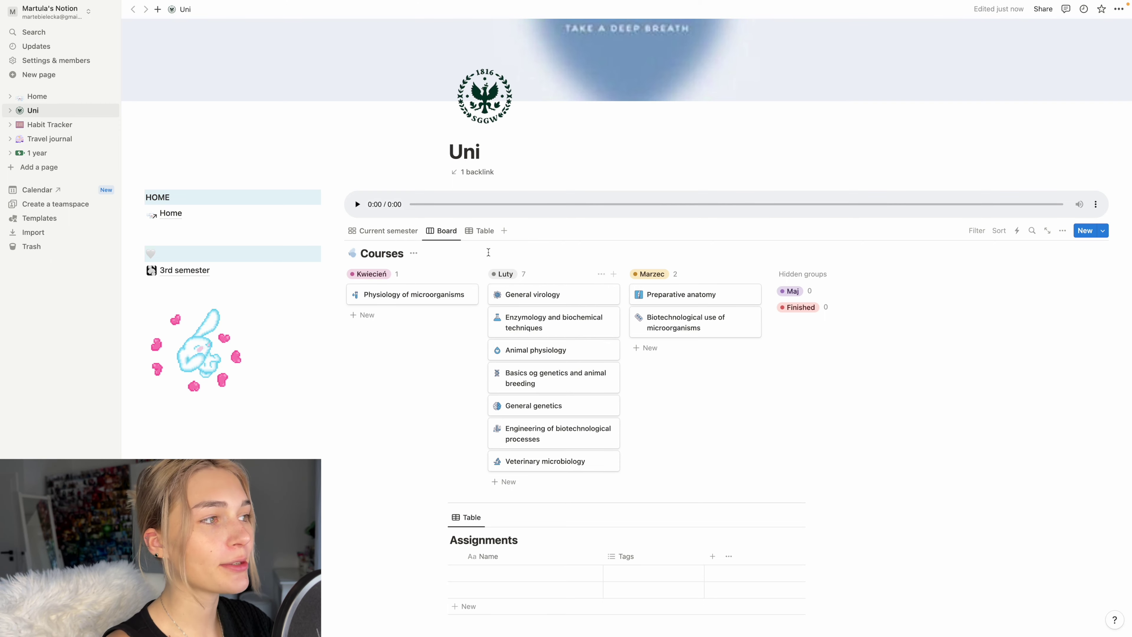
left_click(483, 231)
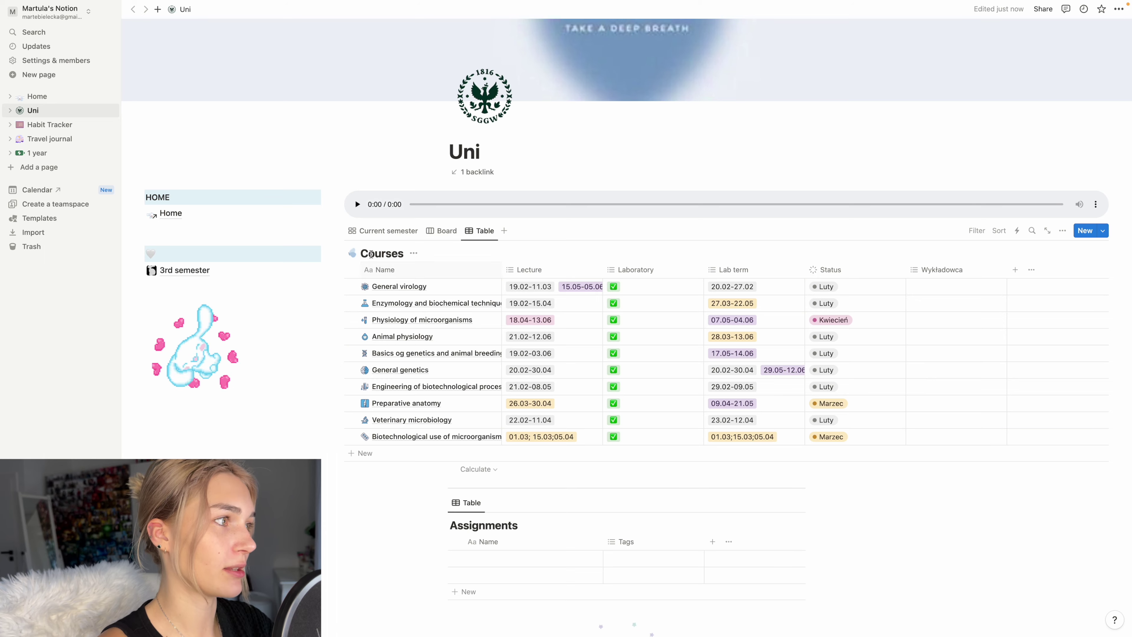
left_click(388, 231)
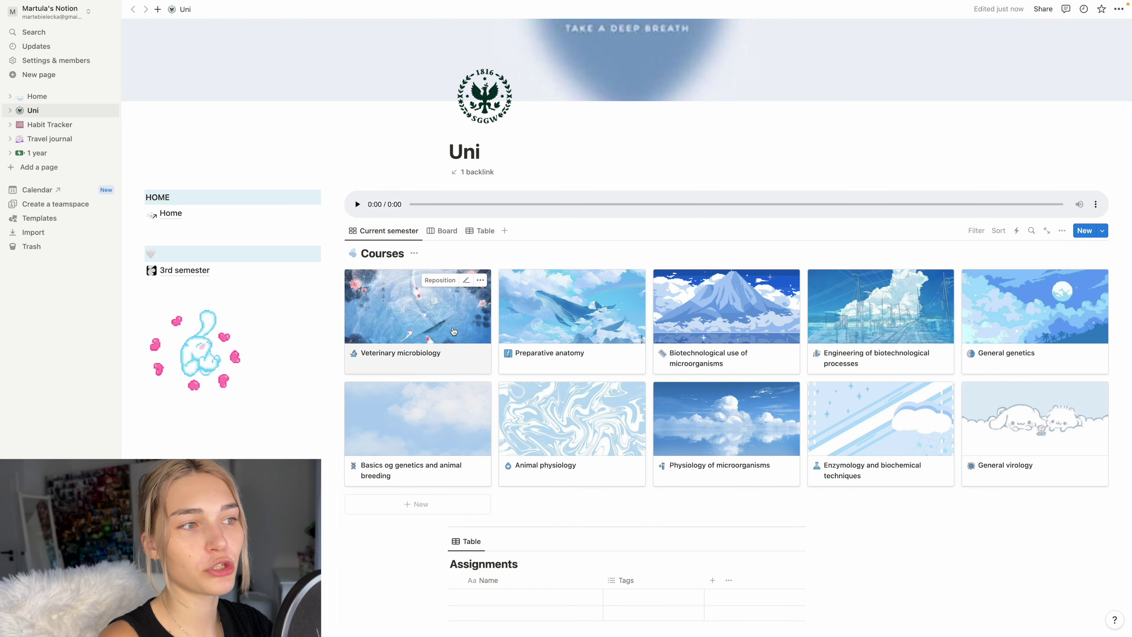
Open the Biotechnological use of microorganisms course card, examine its properties and Notes table, and close it.
left_click(453, 330)
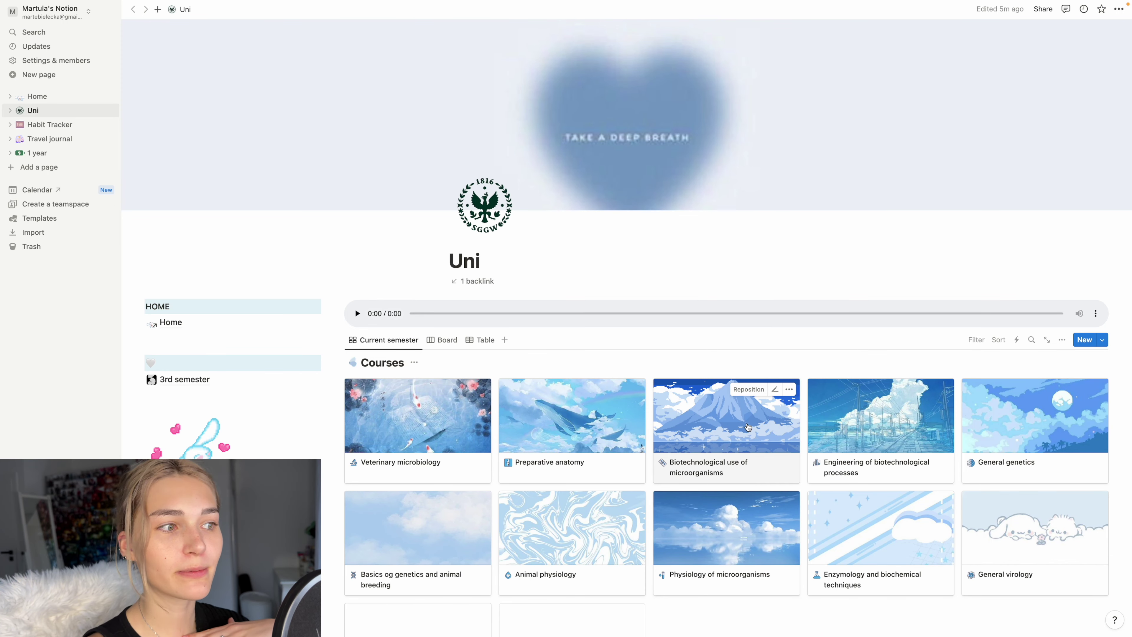
left_click(747, 427)
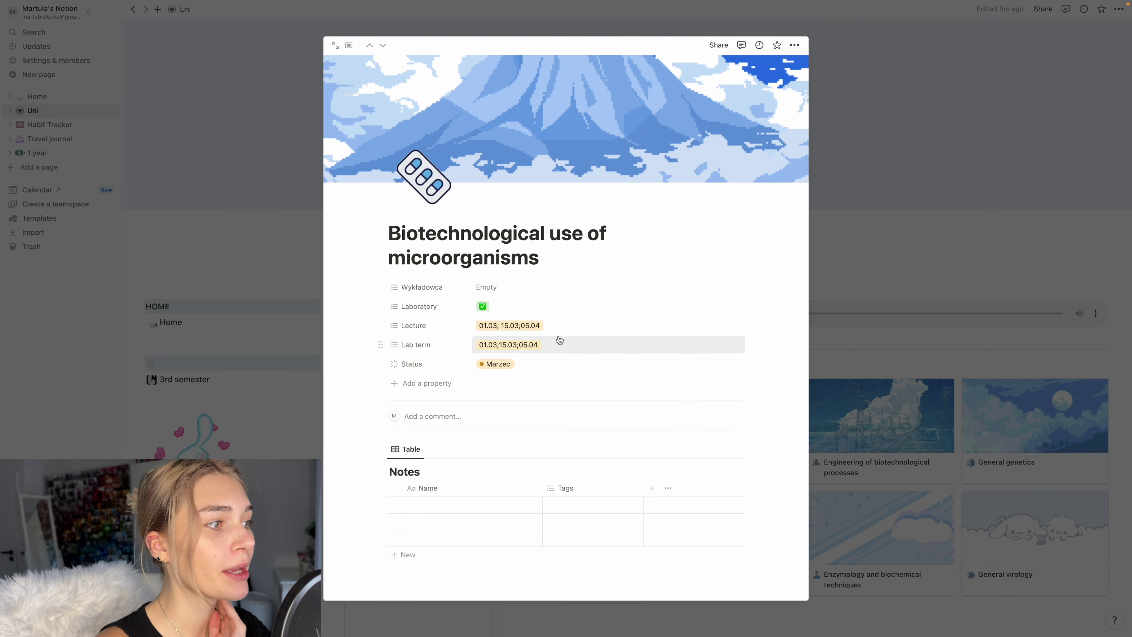
scroll(559, 340, "down", 1)
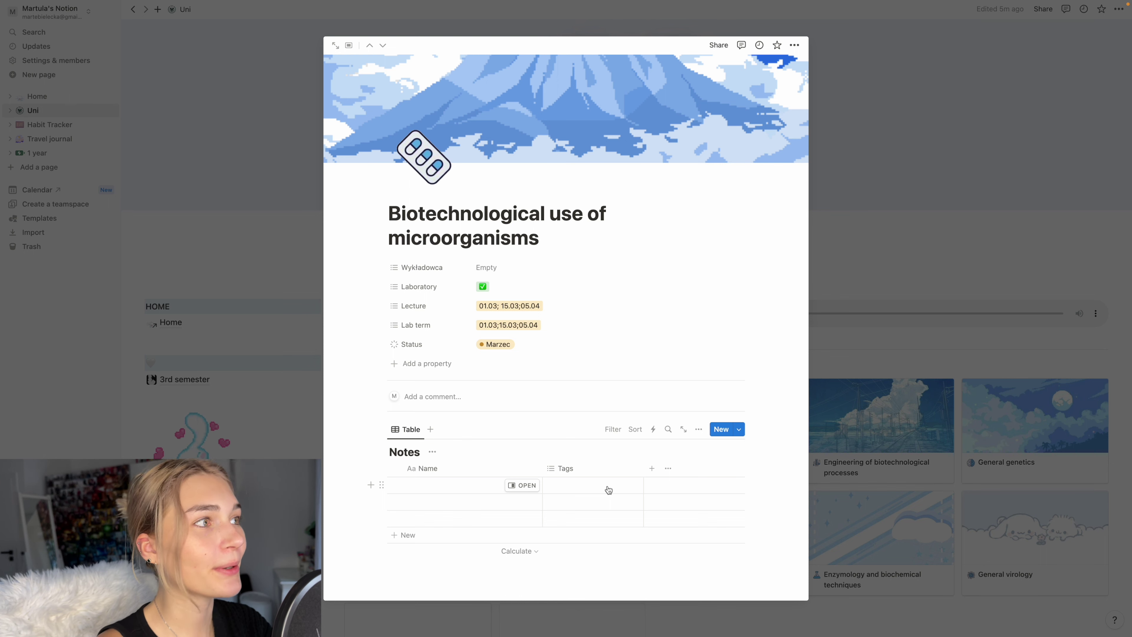
left_click(299, 37)
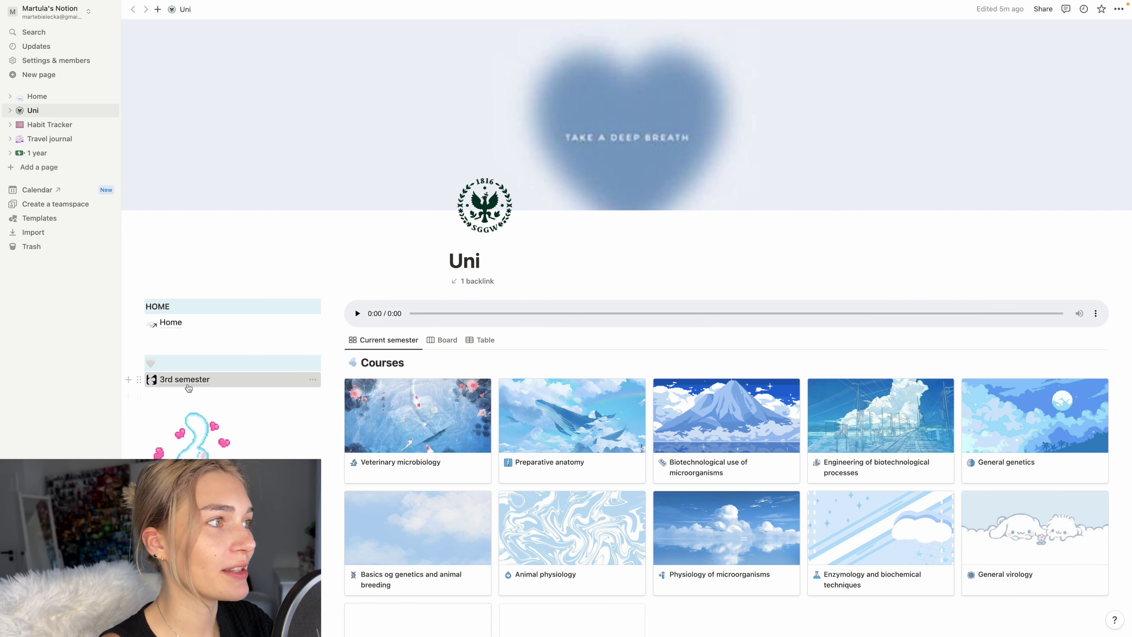
Open the 3rd semester page and bring up its Plant Physiology subject as a full page.
left_click(153, 386)
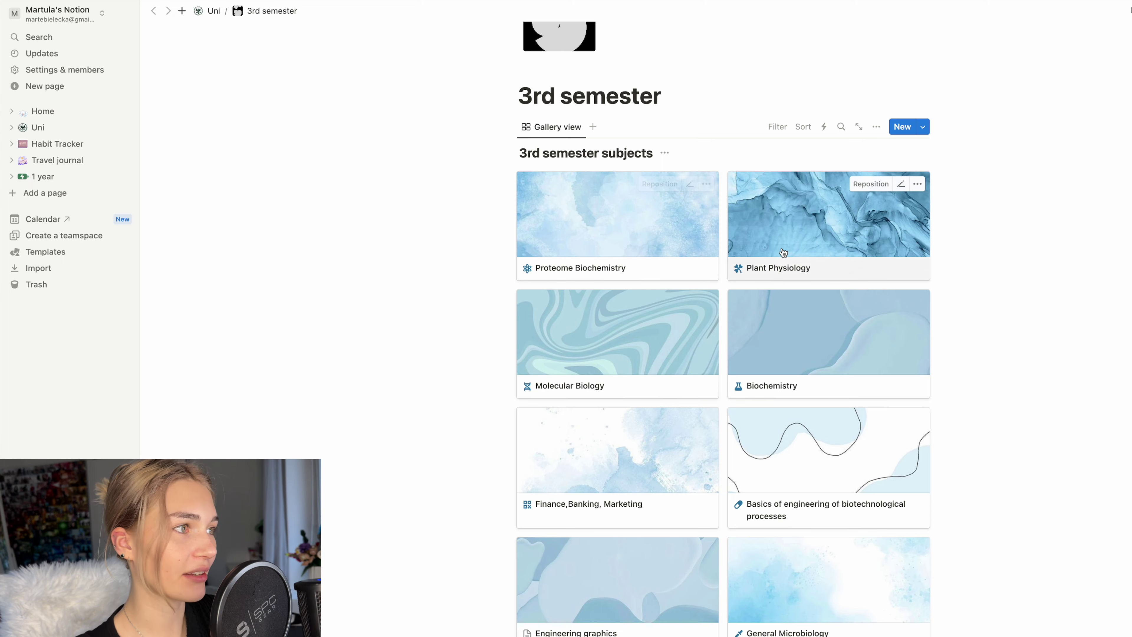
left_click(784, 268)
left_click(386, 52)
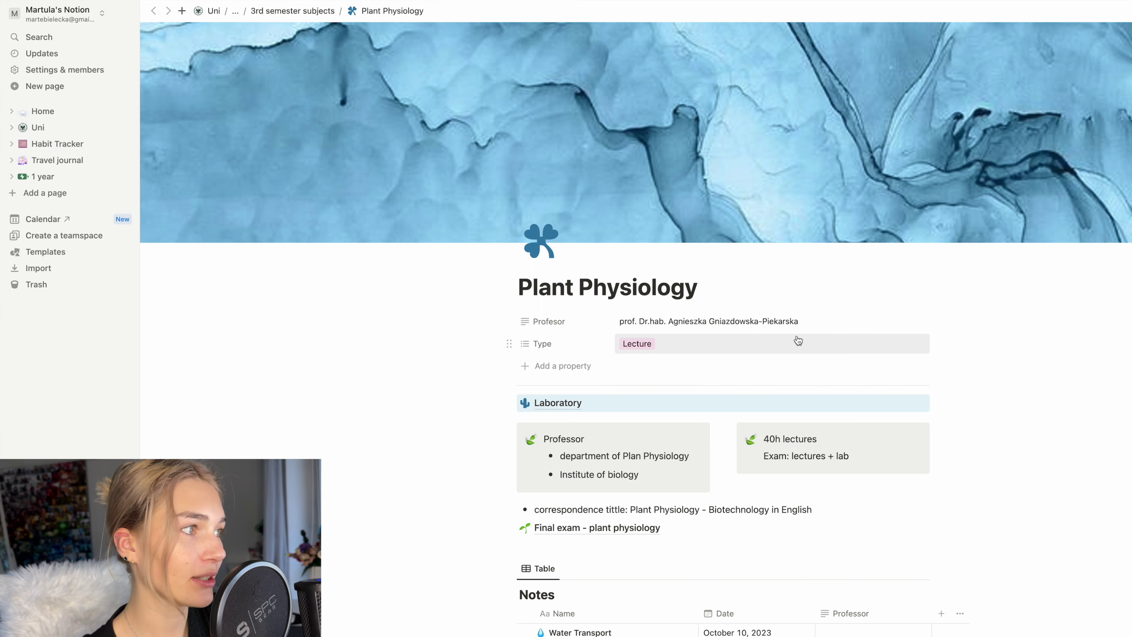
Look over the Plant Physiology page, highlighting its exam requirements and correspondence title, down to the Notes table.
scroll(797, 340, "down", 1)
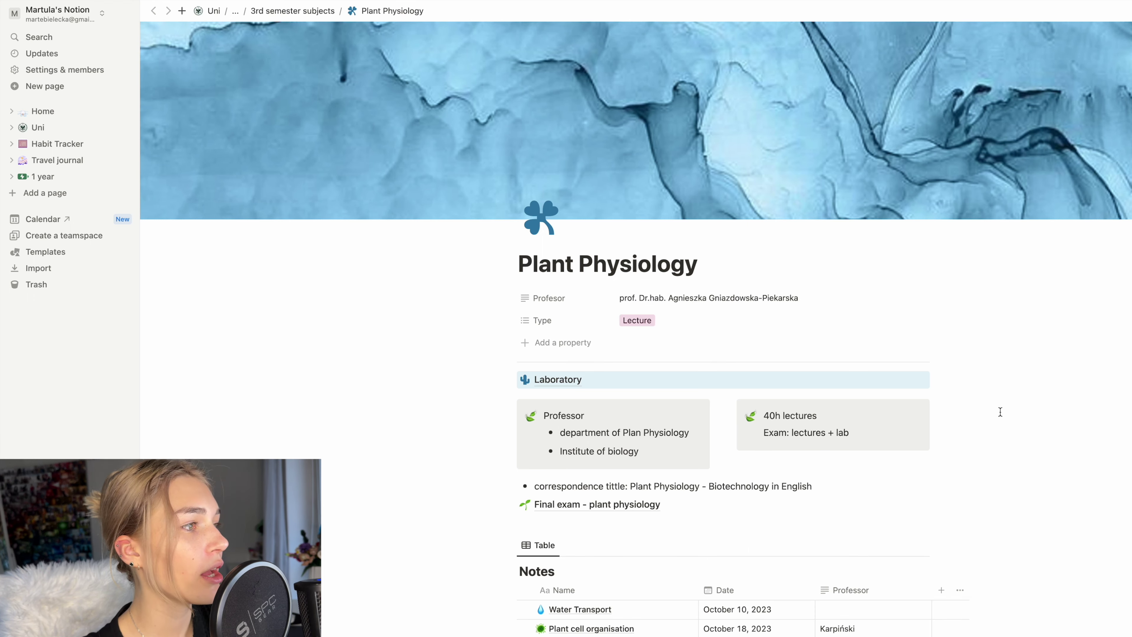
scroll(855, 364, "down", 4)
left_click_drag(548, 331, 639, 366)
key("Escape")
left_click(924, 357)
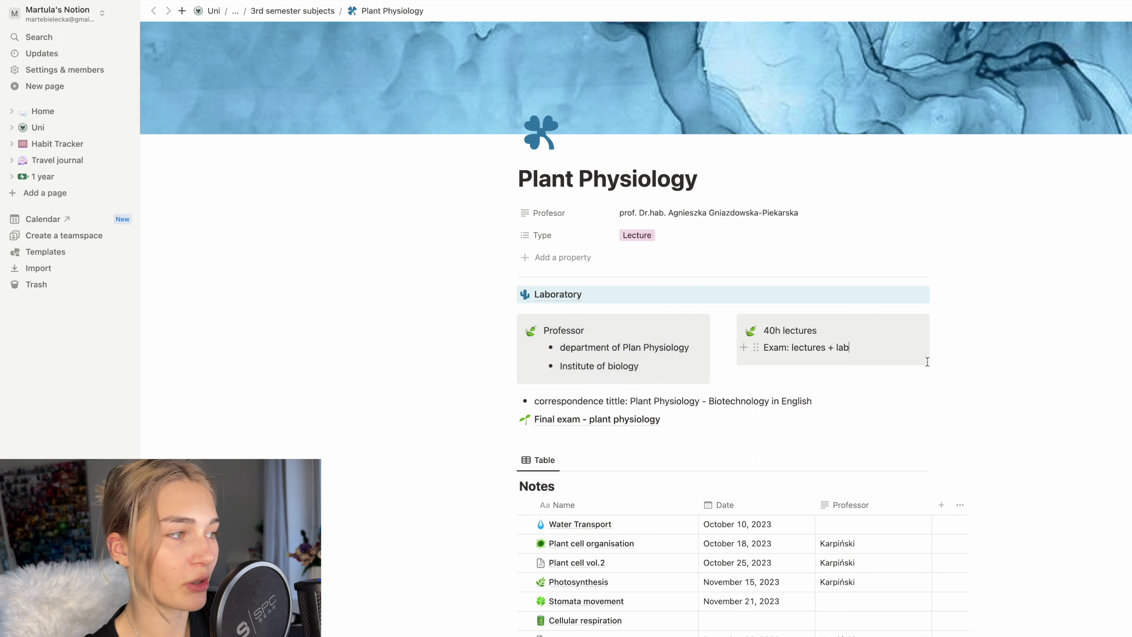
left_click_drag(860, 349, 792, 349)
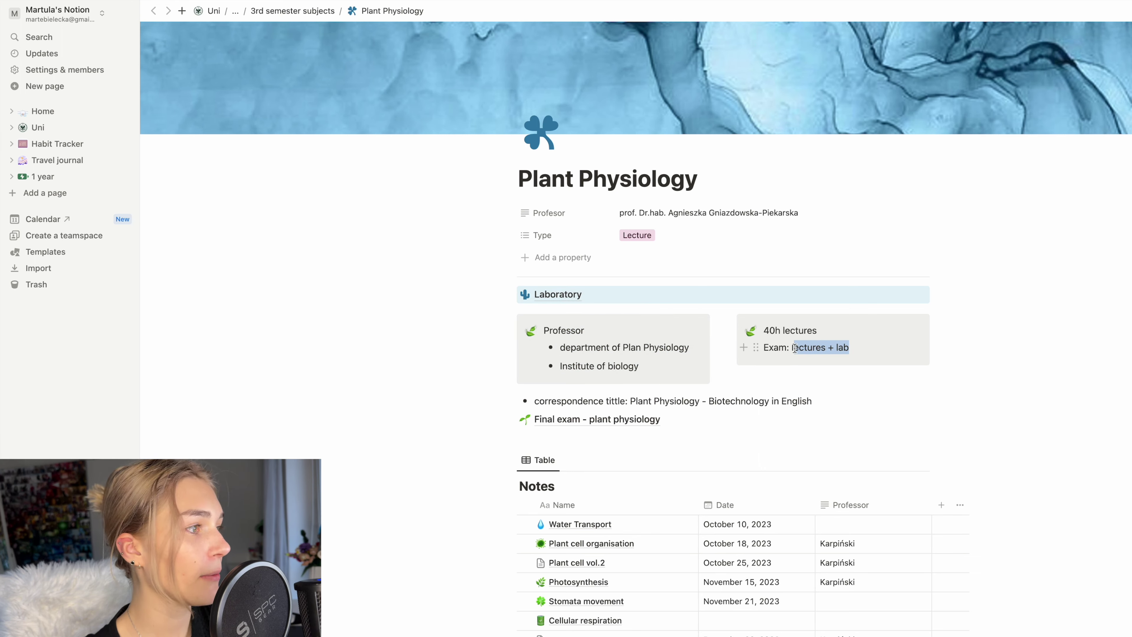
left_click(834, 399)
scroll(834, 395, "down", 2)
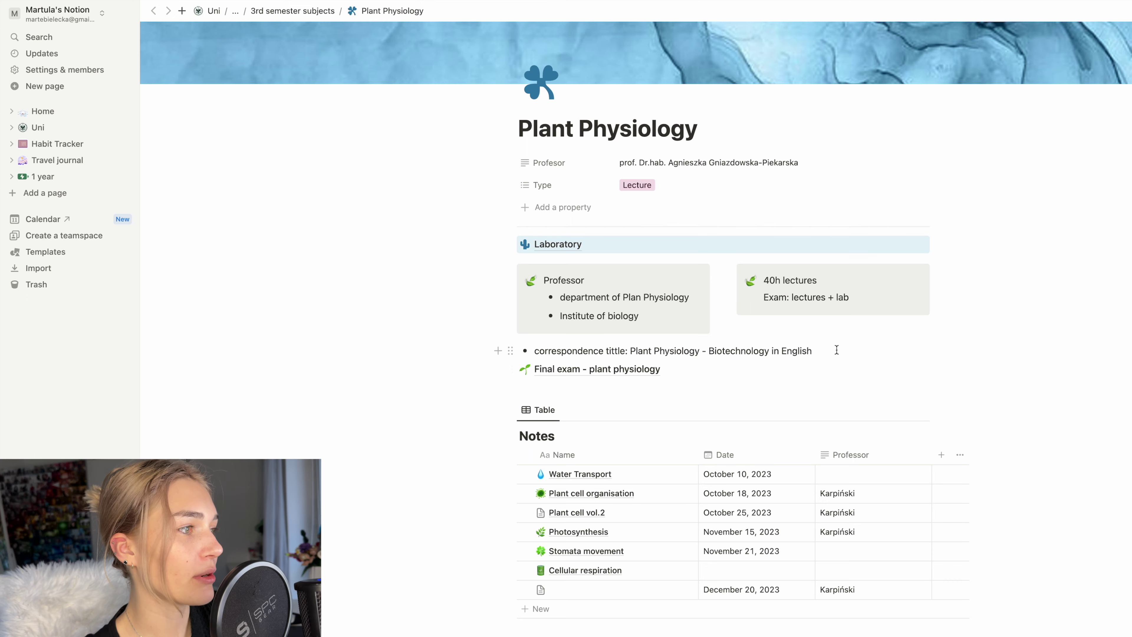
left_click_drag(837, 349, 770, 351)
scroll(882, 446, "down", 1)
scroll(913, 518, "up", 2)
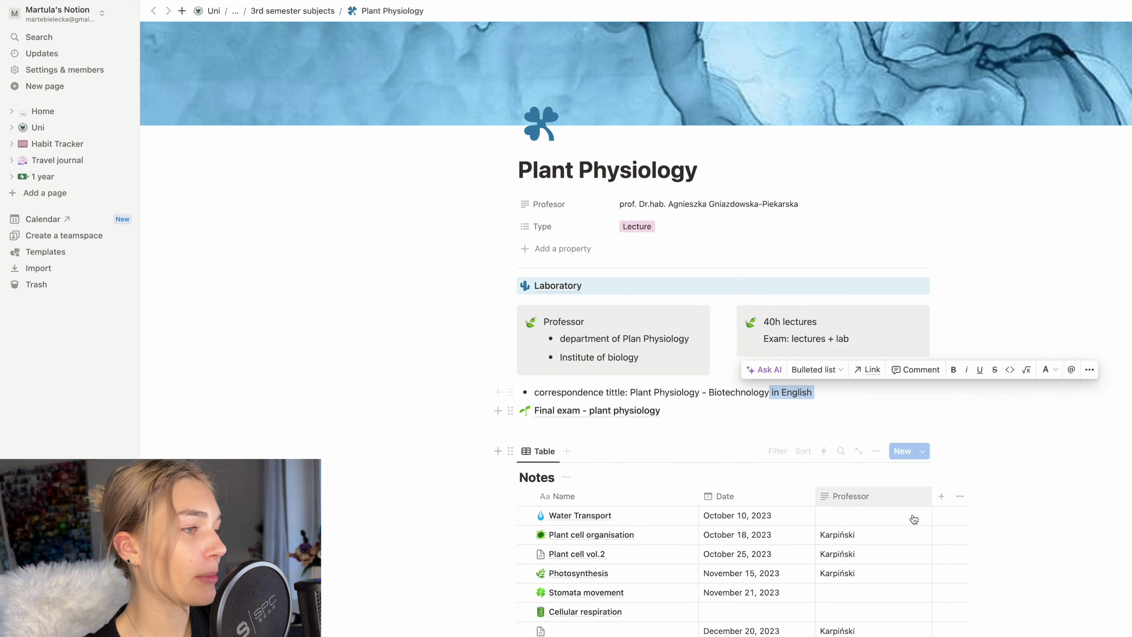
left_click(1084, 511)
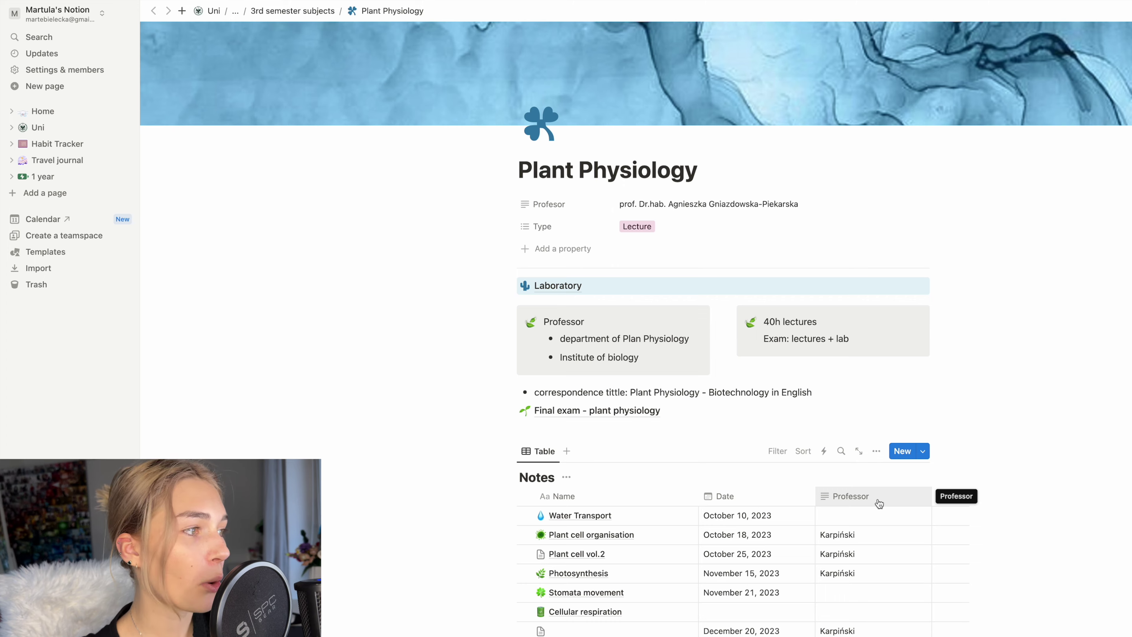
Open the Water Transport note from the Notes table beside the page, read through its sections and diagrams, and close it.
left_click(588, 515)
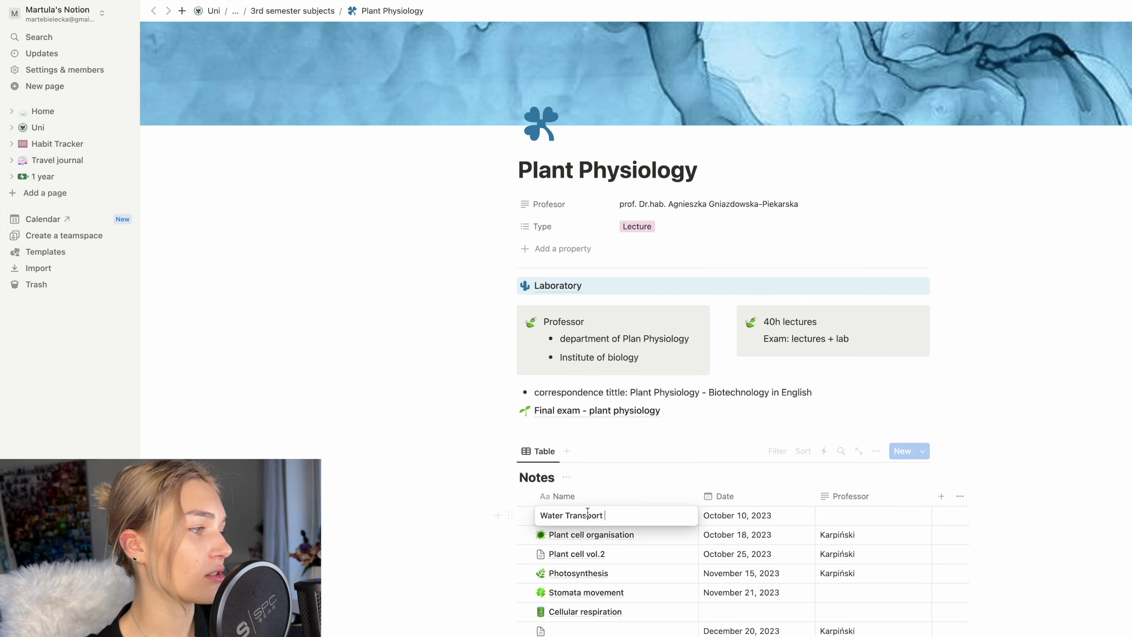
key("Escape")
left_click(674, 516)
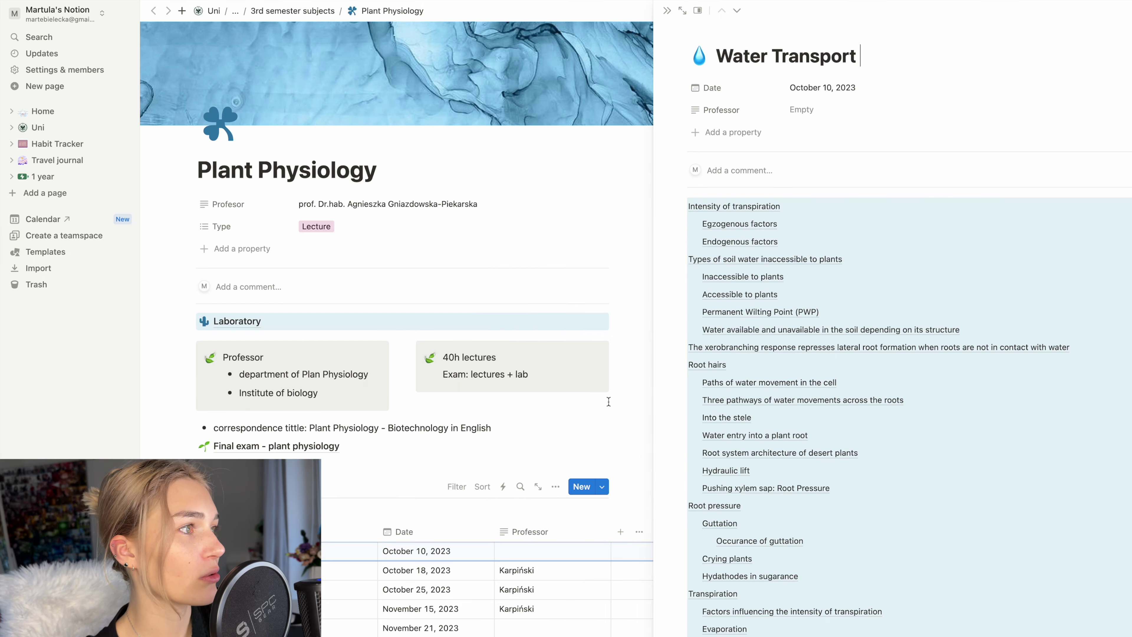
scroll(829, 392, "down", 10)
scroll(828, 392, "down", 15)
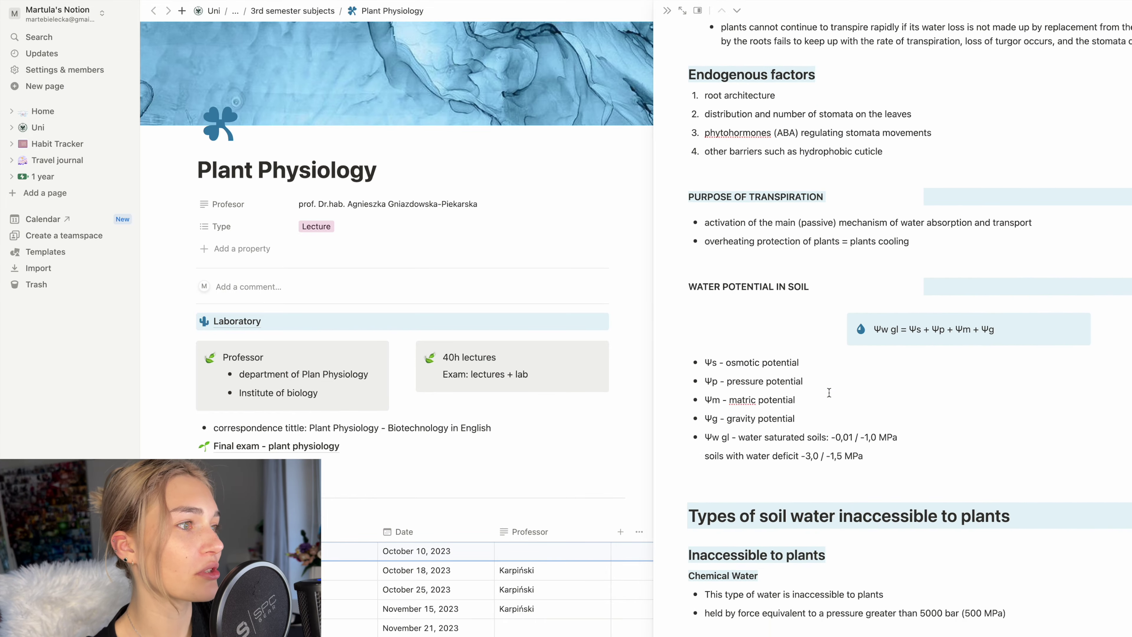
scroll(828, 392, "down", 15)
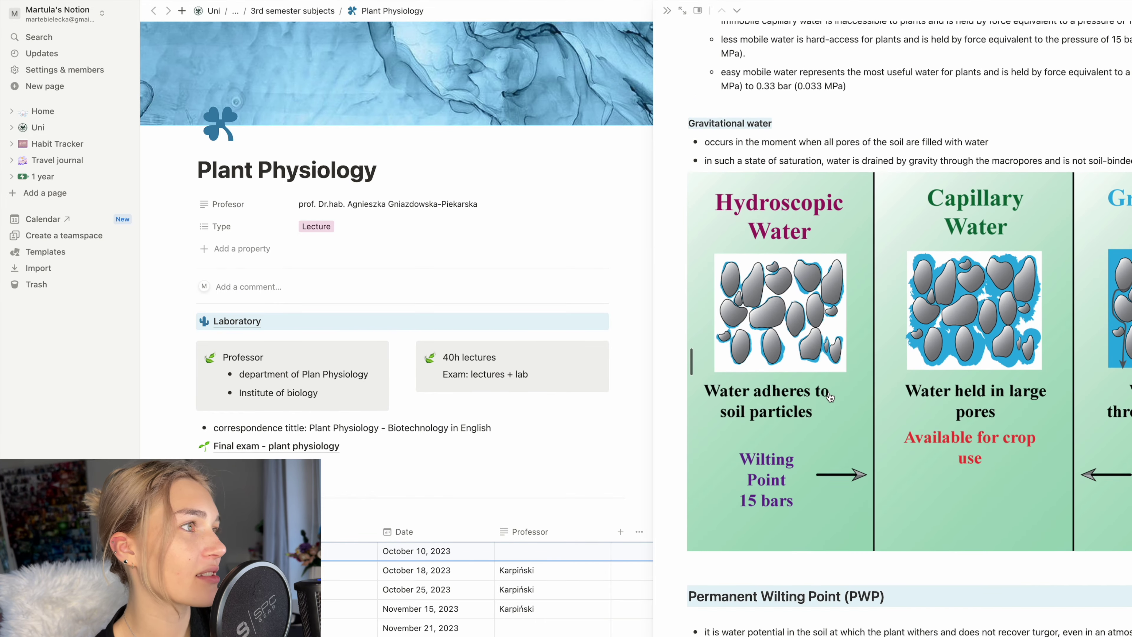
scroll(830, 396, "down", 20)
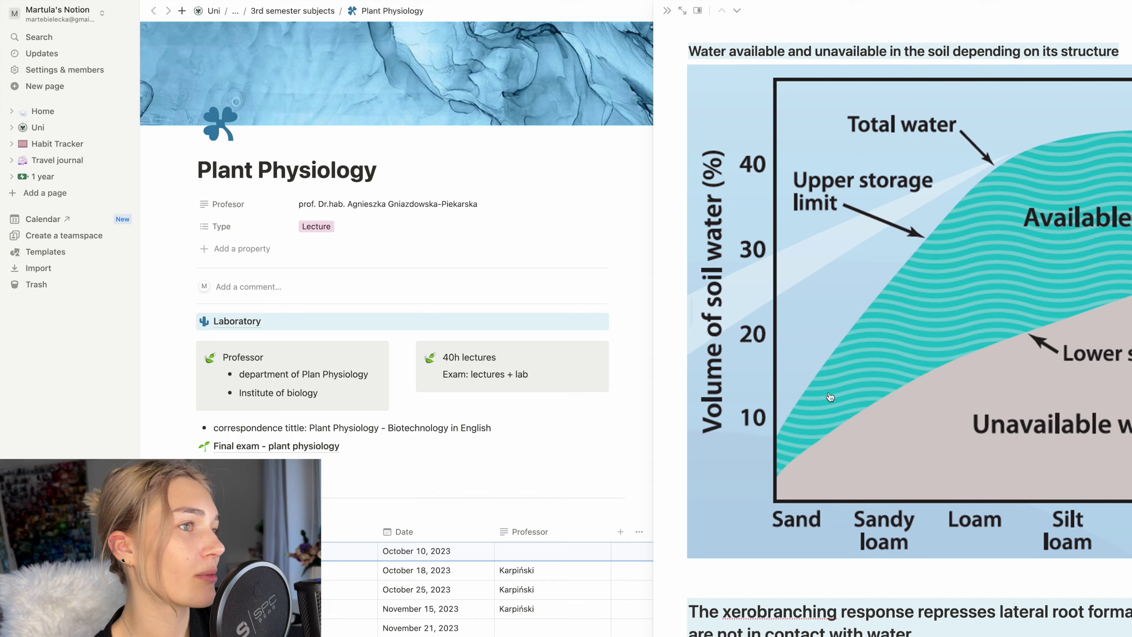
scroll(829, 389, "down", 10)
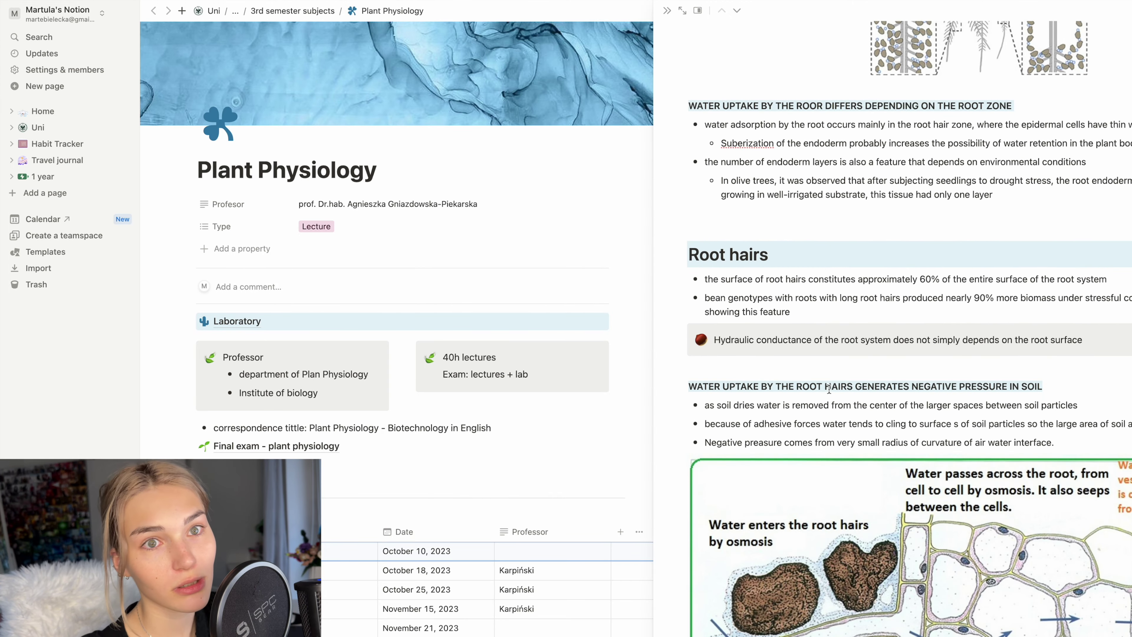
scroll(820, 322, "down", 10)
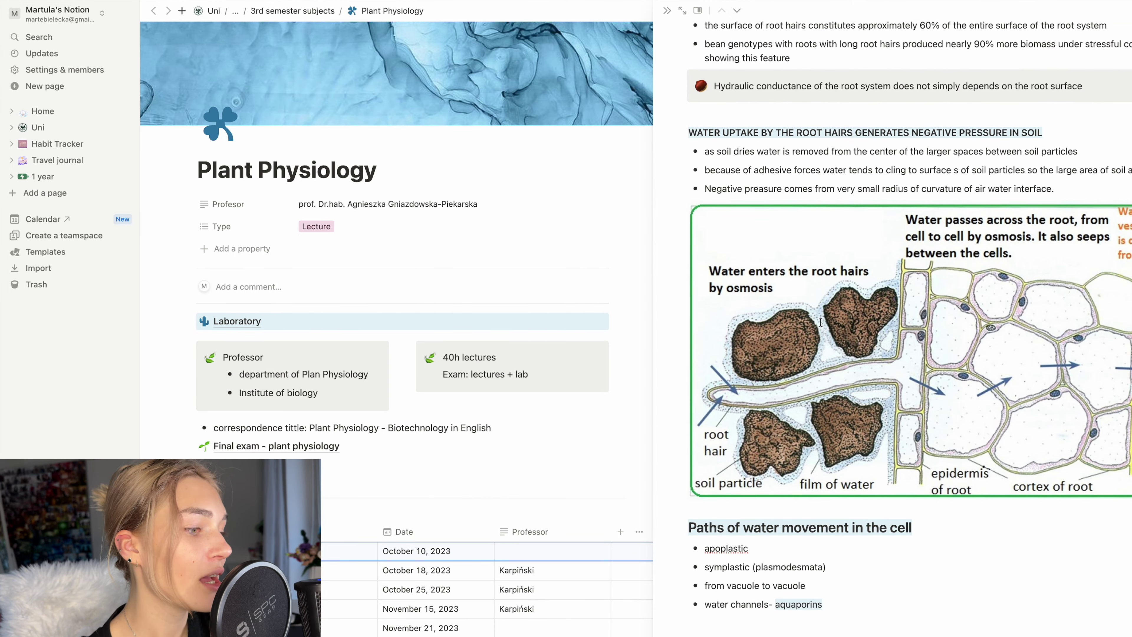
key("Escape")
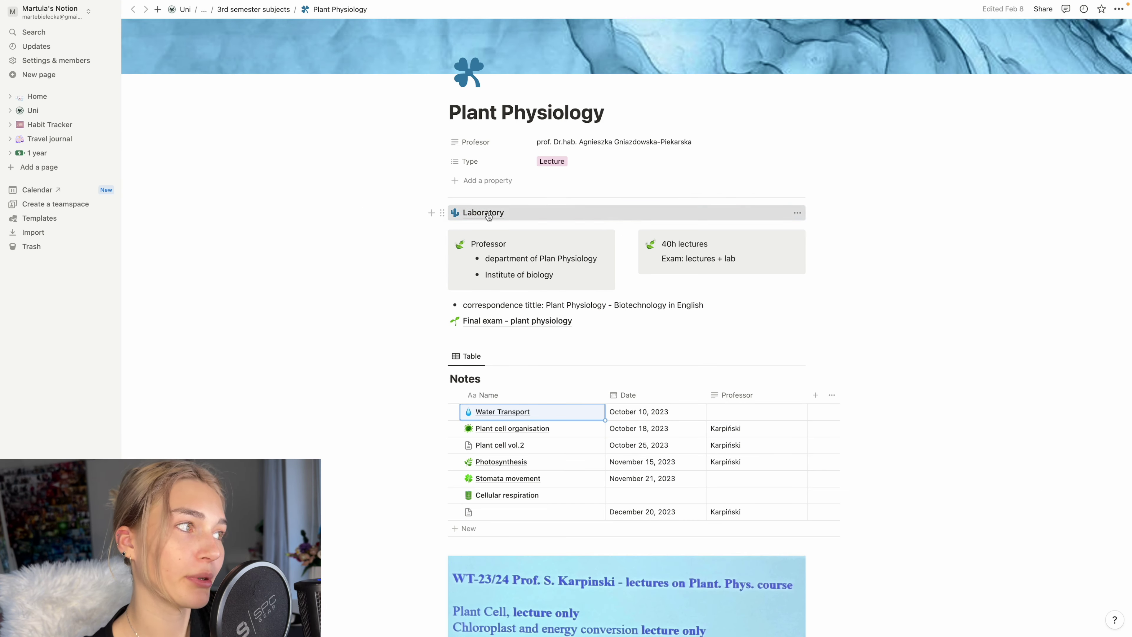
Open the Laboratory subpage of Plant Physiology and examine its IMPORTANT callout, Test questions link and Labs list.
left_click(505, 214)
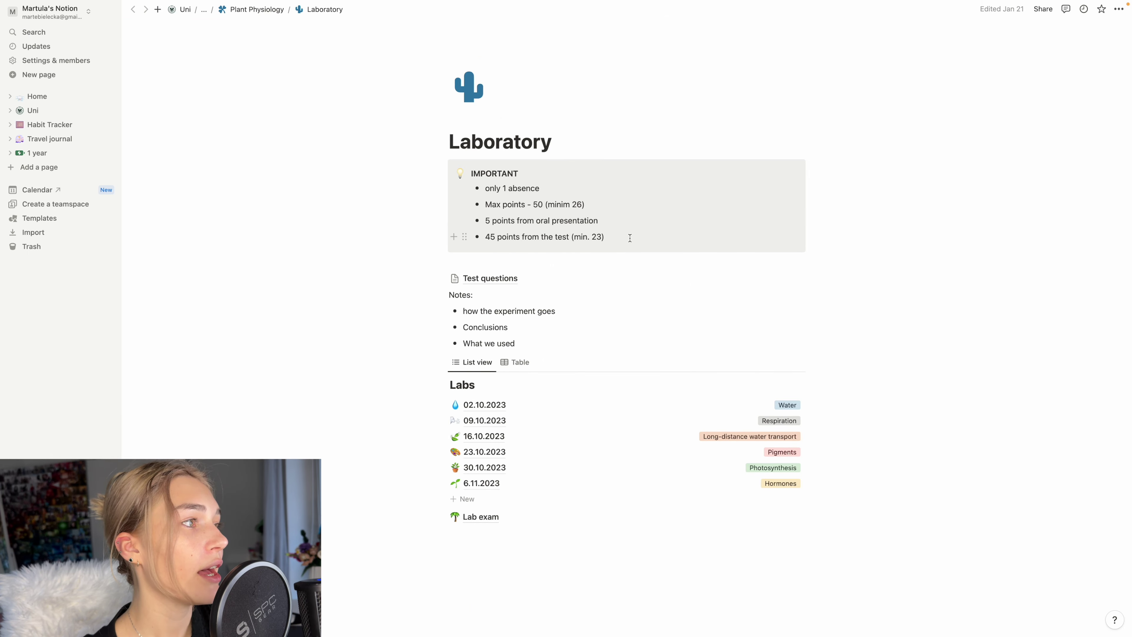
left_click_drag(618, 242, 448, 176)
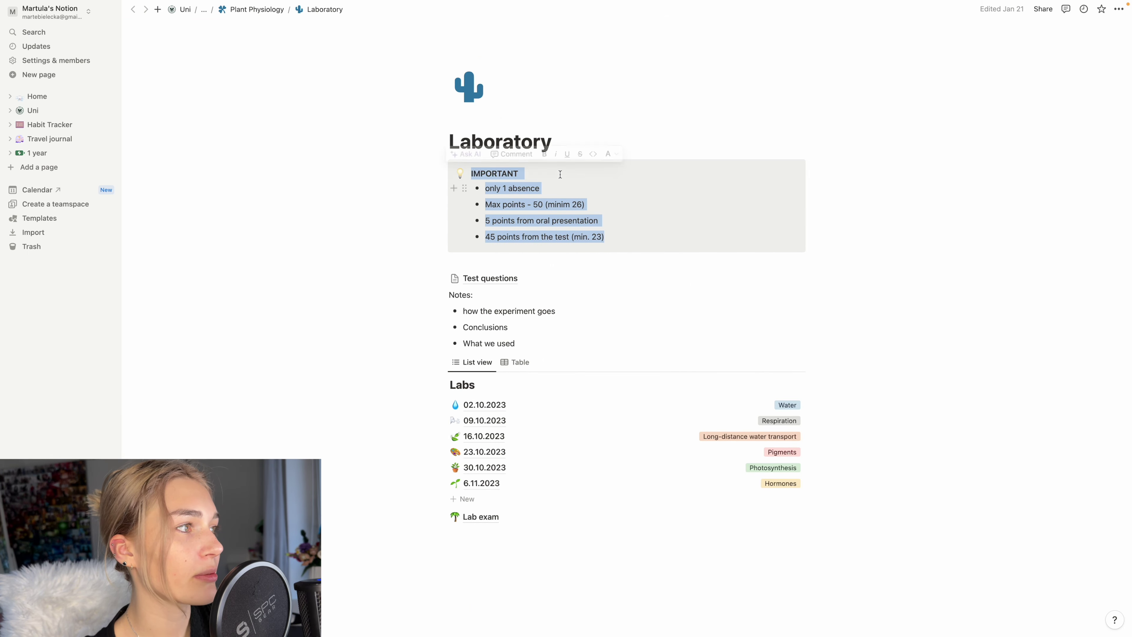
left_click(564, 190)
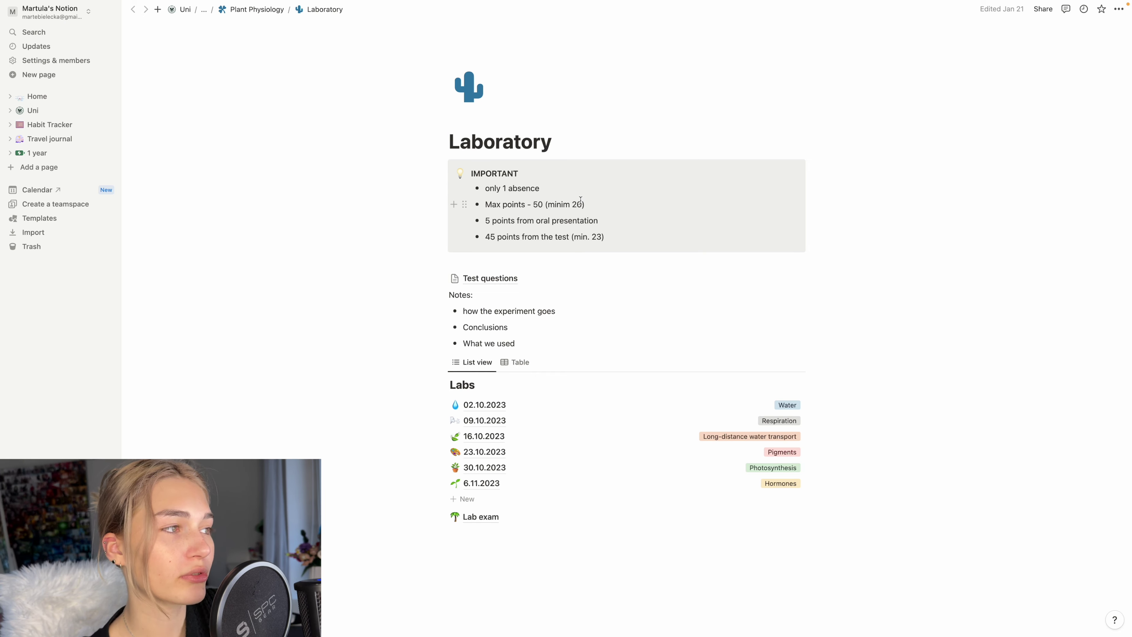
scroll(595, 209, "down", 1)
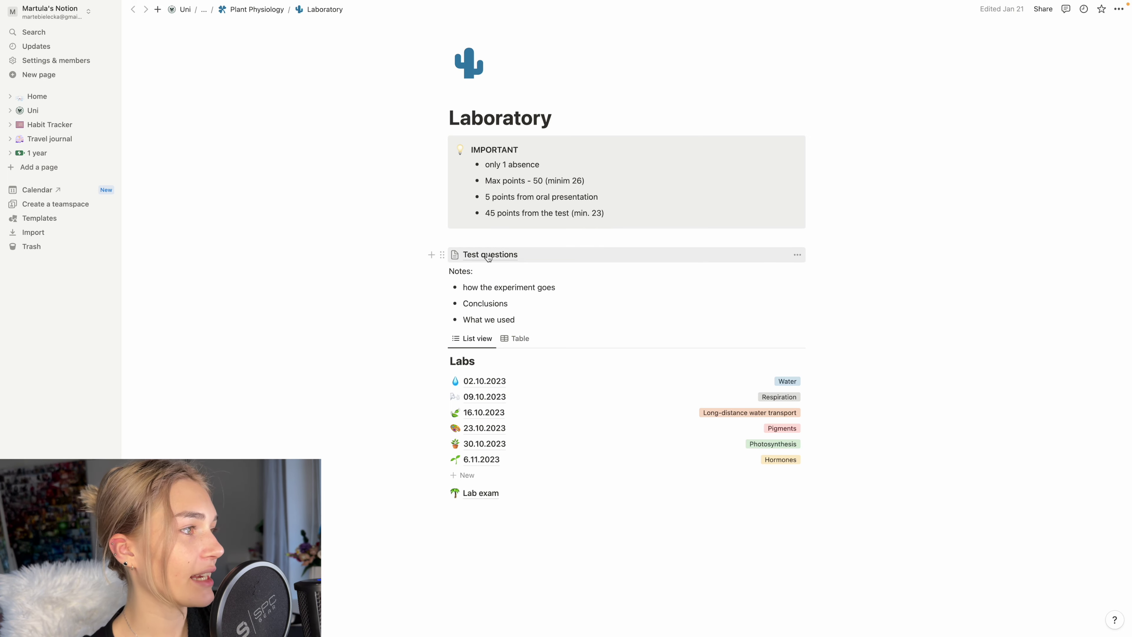
scroll(495, 260, "down", 3)
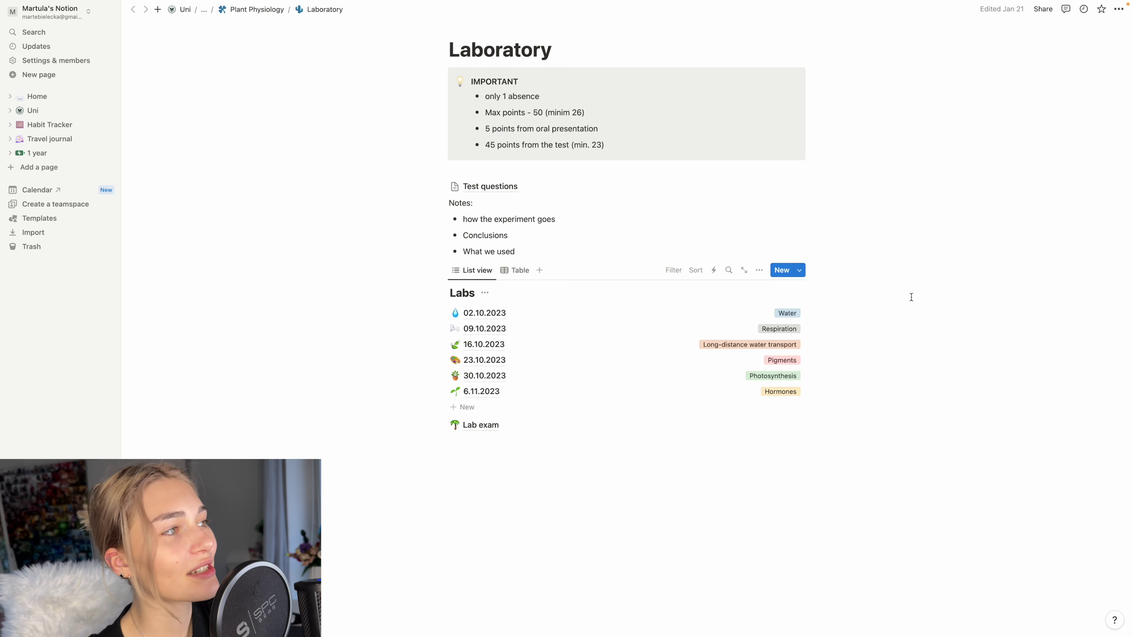
scroll(909, 295, "up", 3)
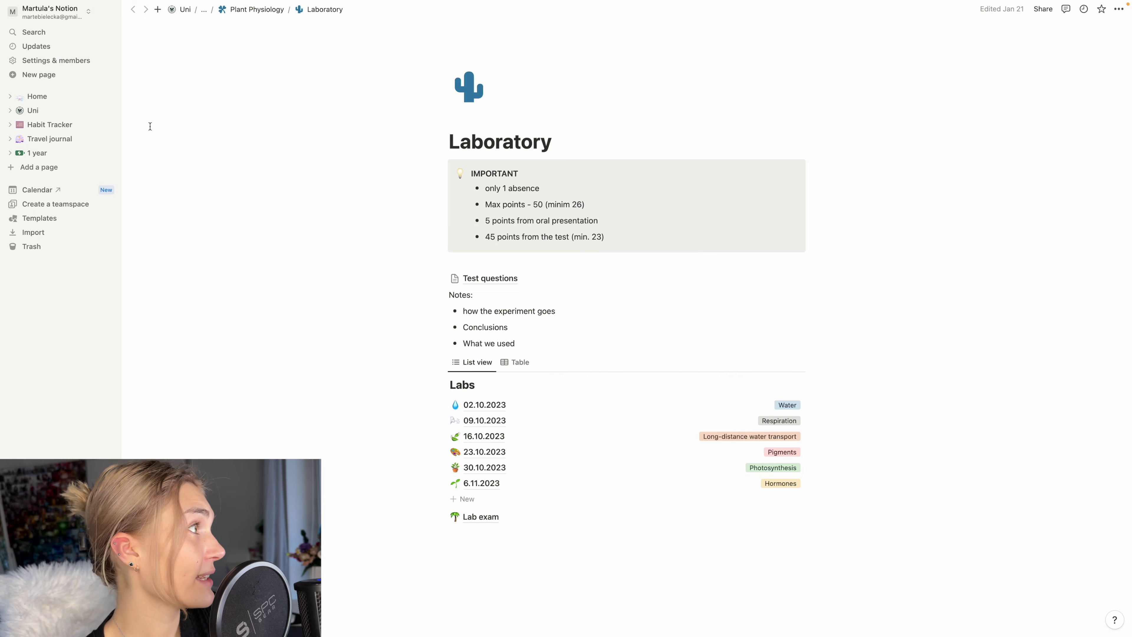
Return to the Uni page and look over its current semester Courses gallery and Assignments table.
left_click(182, 10)
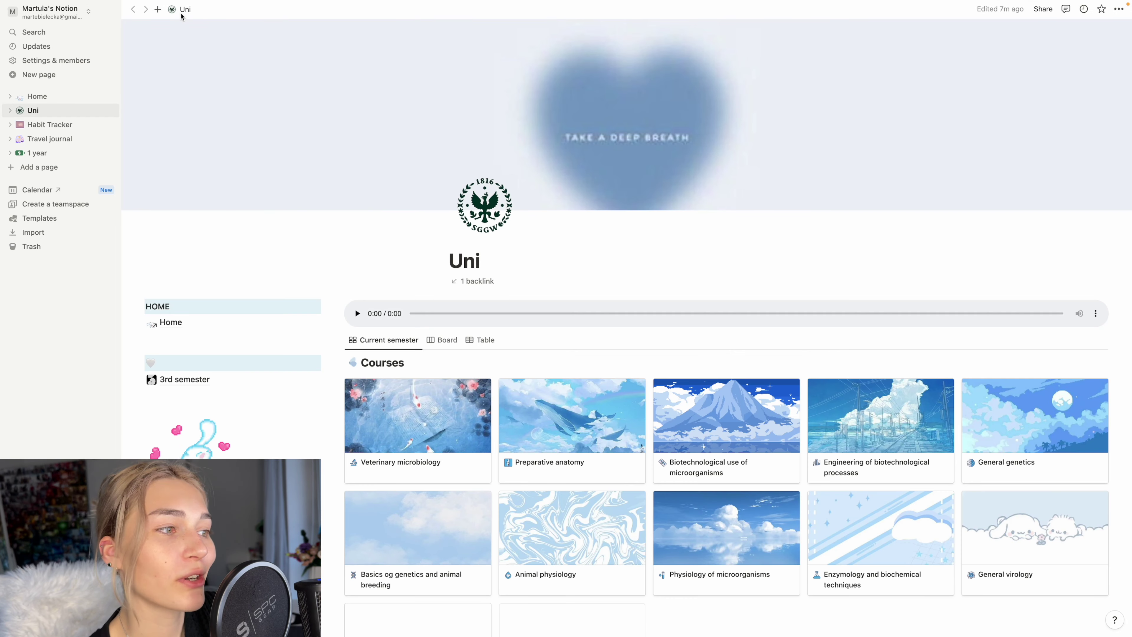
scroll(523, 352, "down", 5)
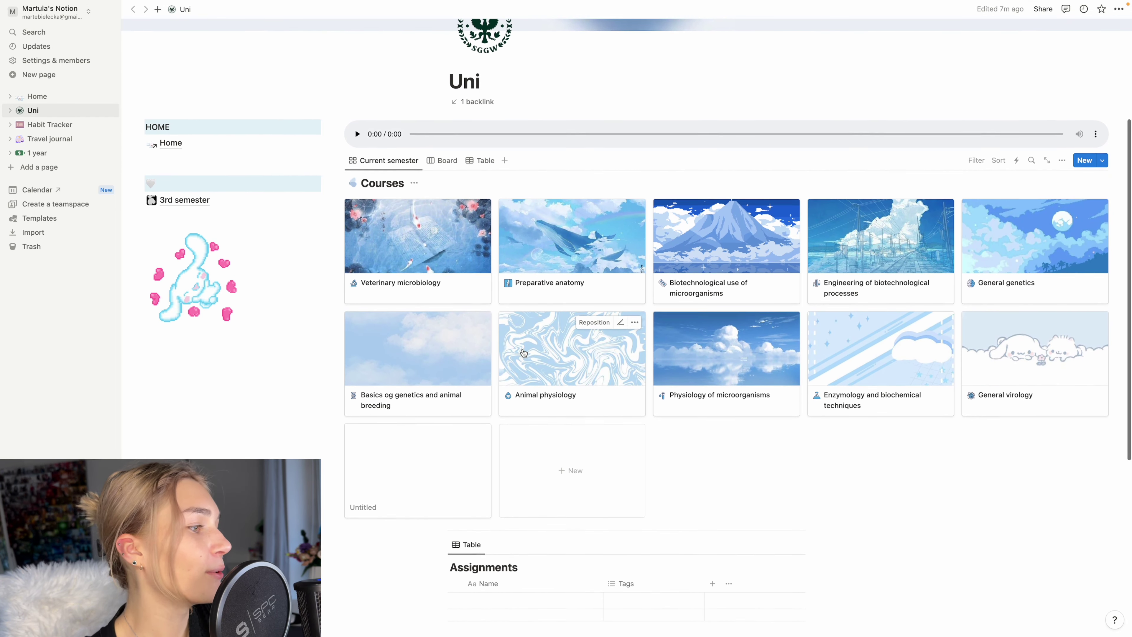
scroll(694, 446, "down", 1)
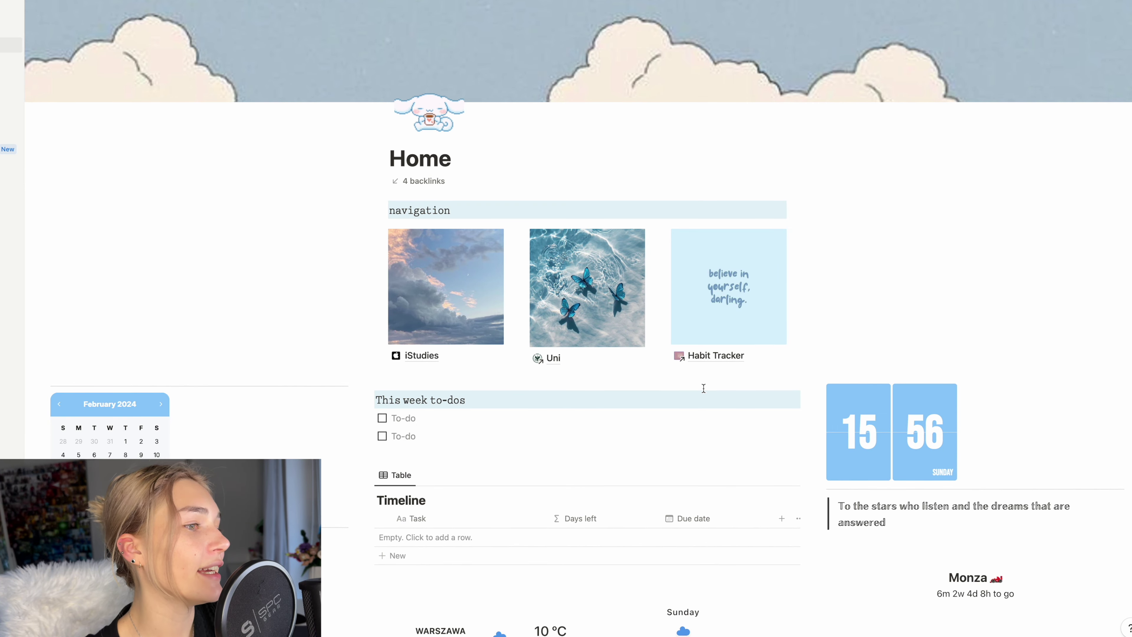
Switch to Safari, view the widget types offered on WidgetBox, and bring up the list of saved widgets.
mouse_move(534, 628)
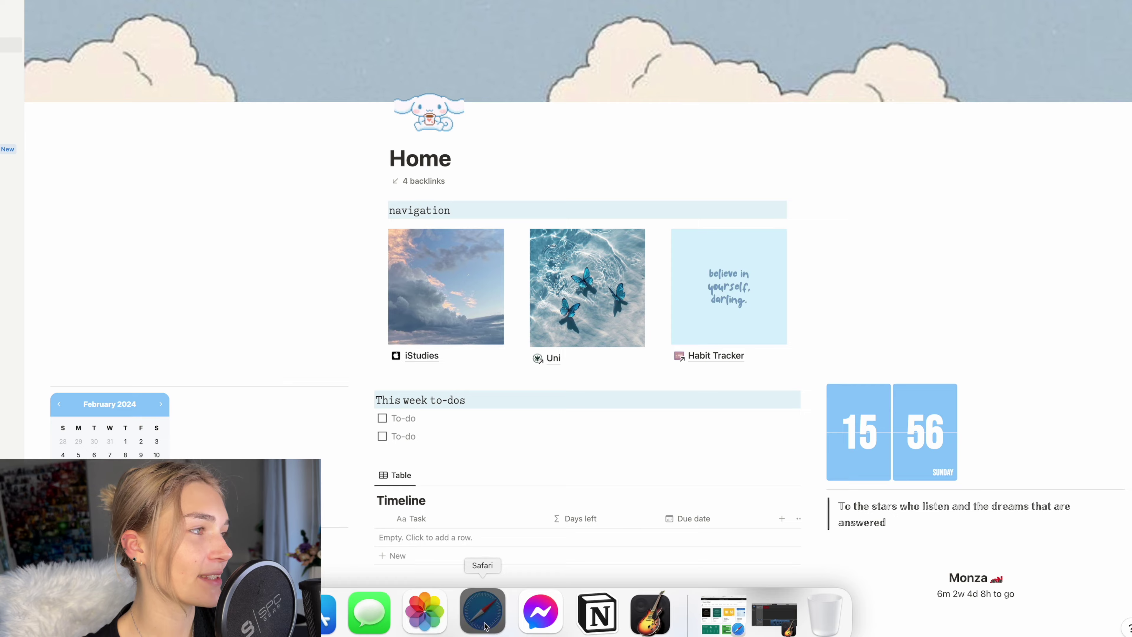
left_click(475, 611)
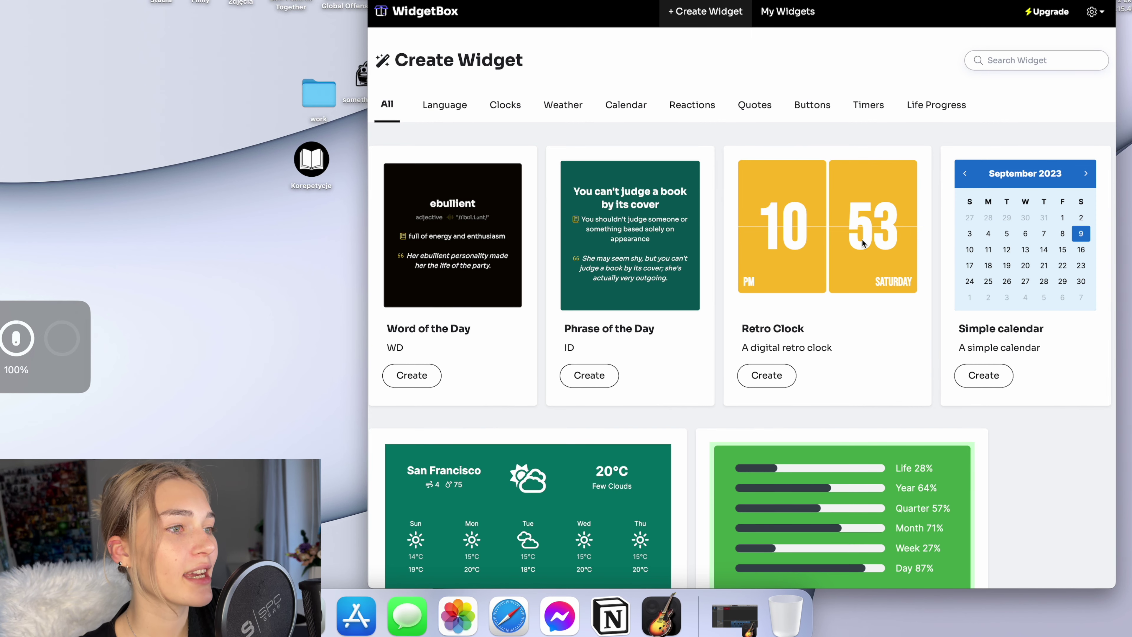
left_click(983, 375)
left_click(780, 26)
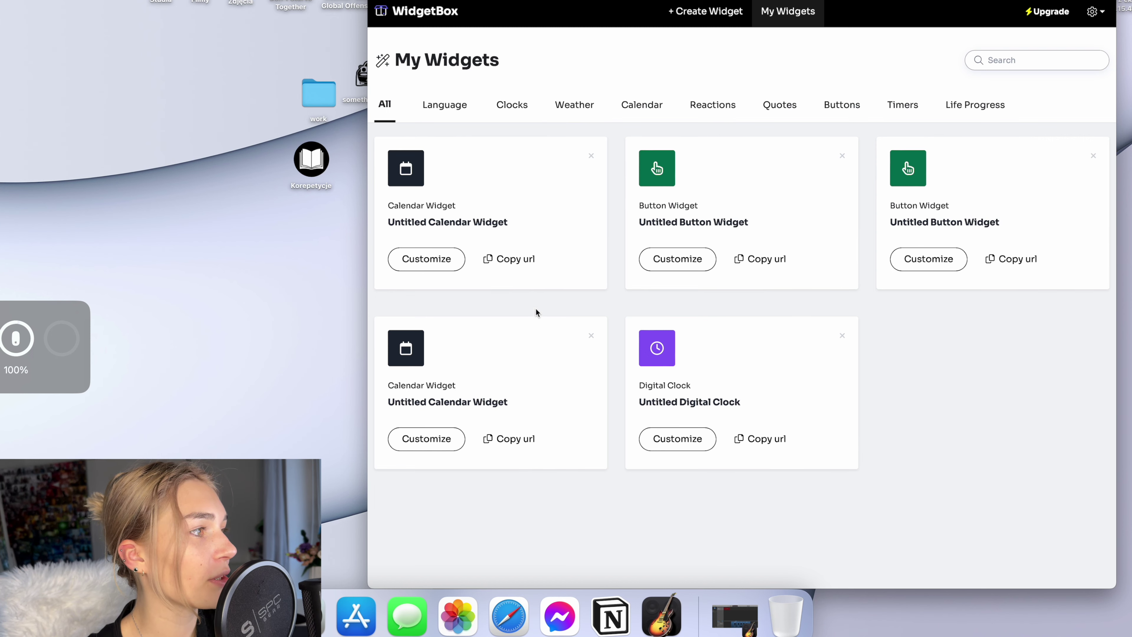
Open the first saved Calendar Widget for customizing and examine its color, border width and rounded corners options.
left_click(426, 259)
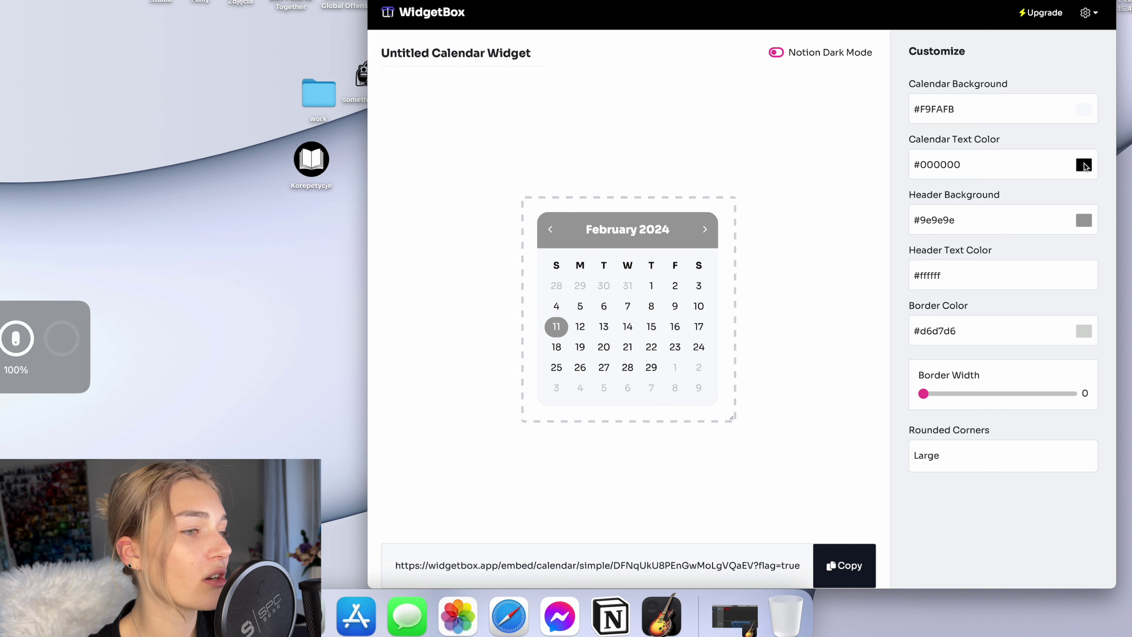
left_click_drag(932, 393, 899, 393)
left_click(976, 469)
left_click(976, 469)
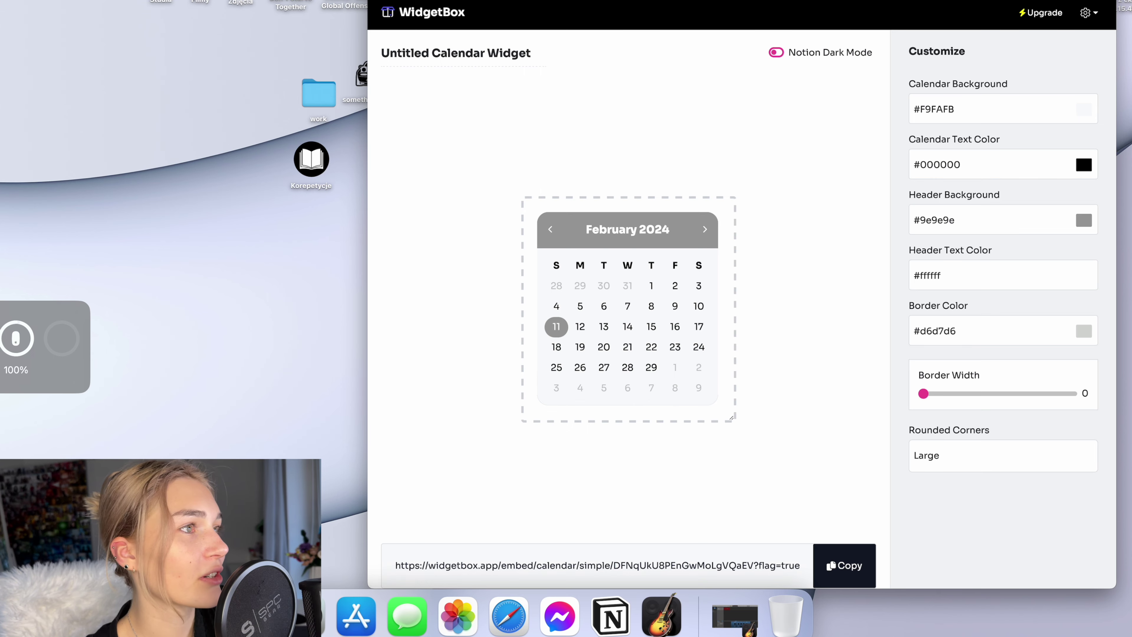
Leave the calendar widget's customization and browse the WidgetBox gallery of widgets available to create.
left_click(431, 13)
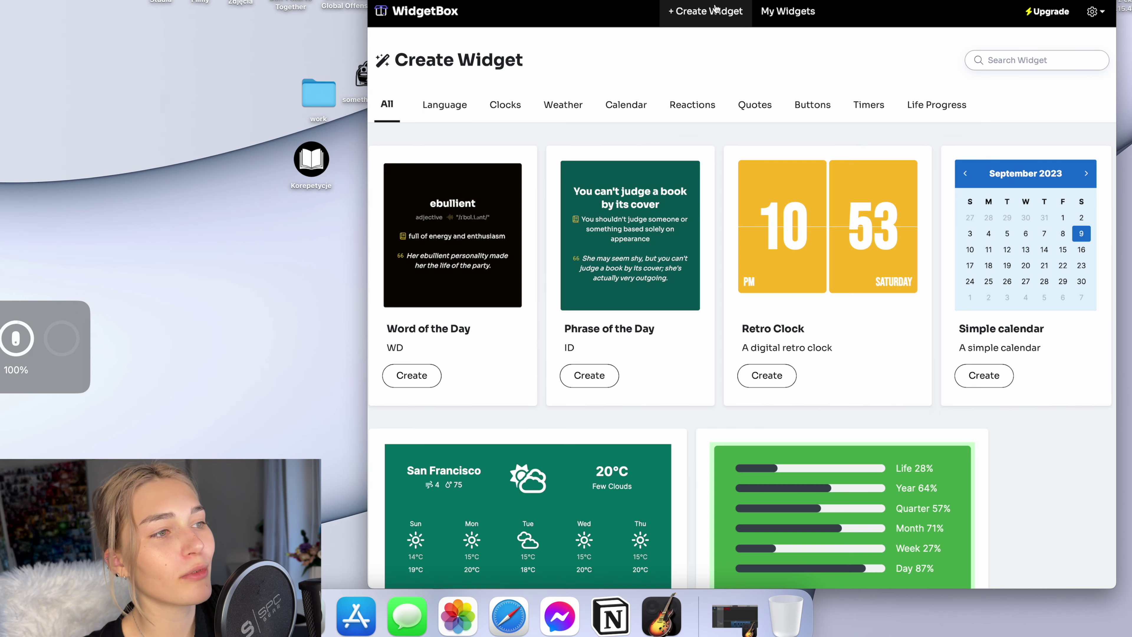
left_click(717, 14)
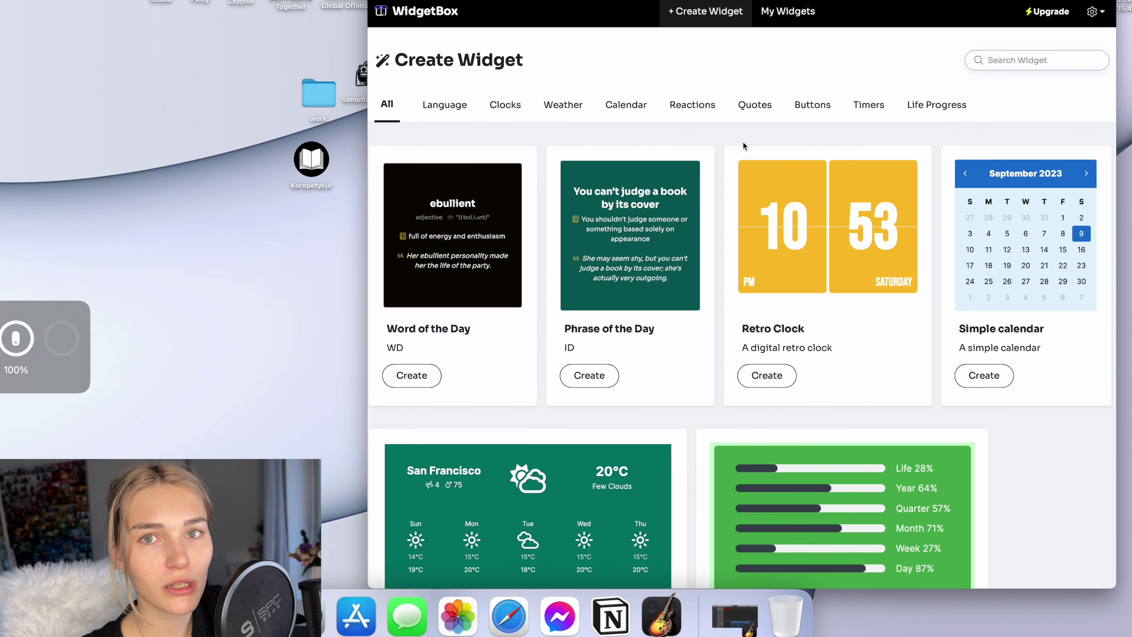
scroll(776, 247, "down", 5)
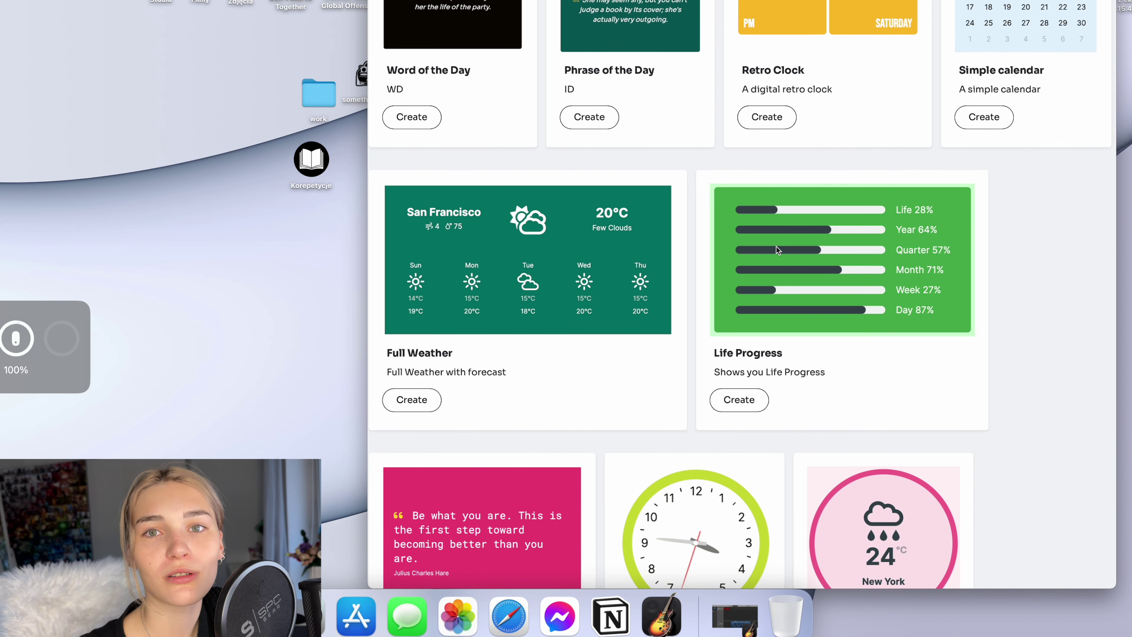
scroll(776, 247, "down", 2)
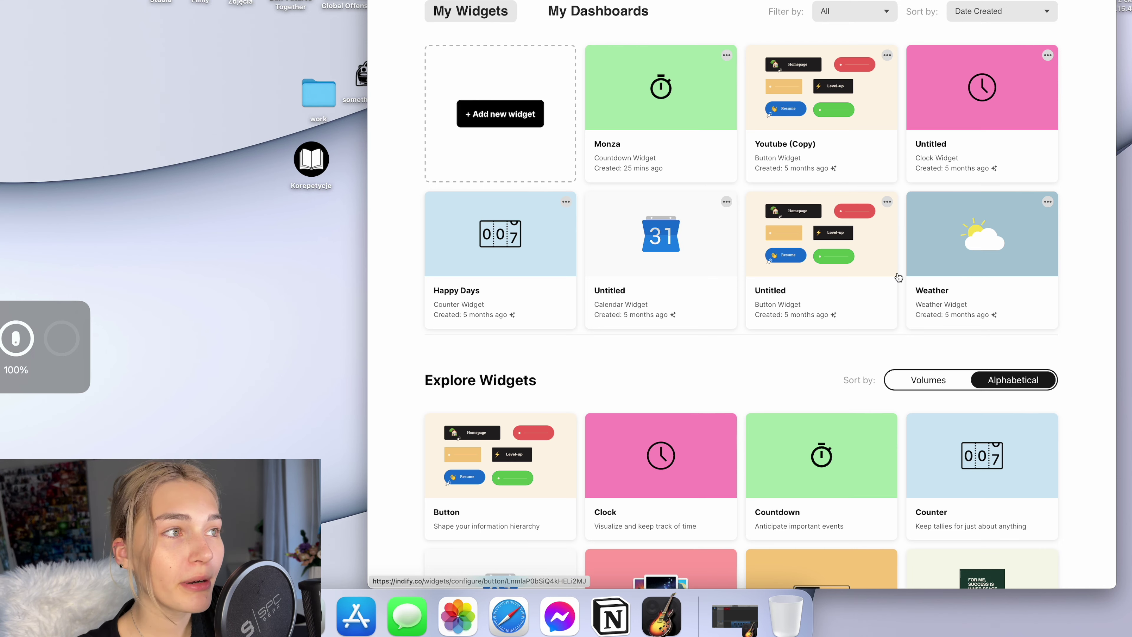
Create a Life Progress Bar widget from Indify's Explore Widgets section without giving it a title.
scroll(898, 278, "down", 5)
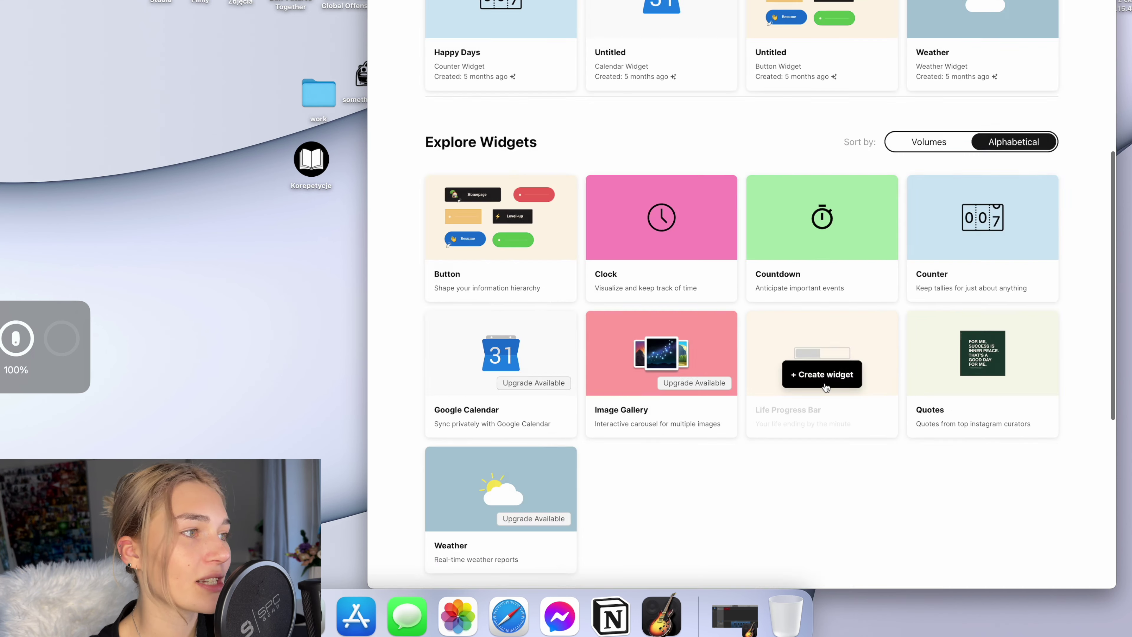
left_click(821, 371)
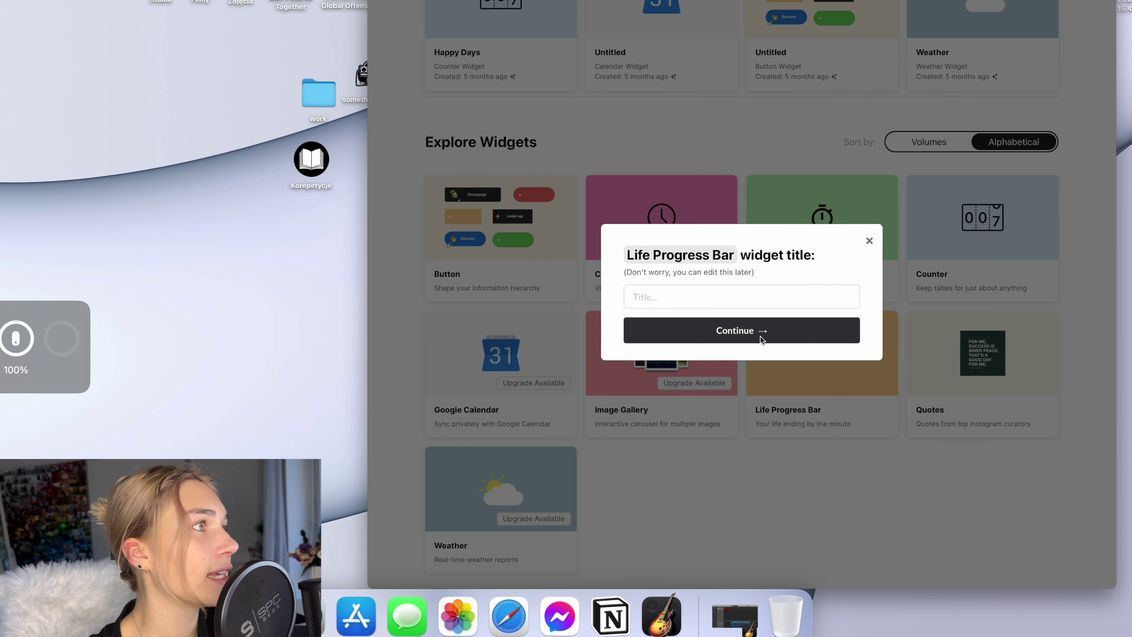
left_click(755, 320)
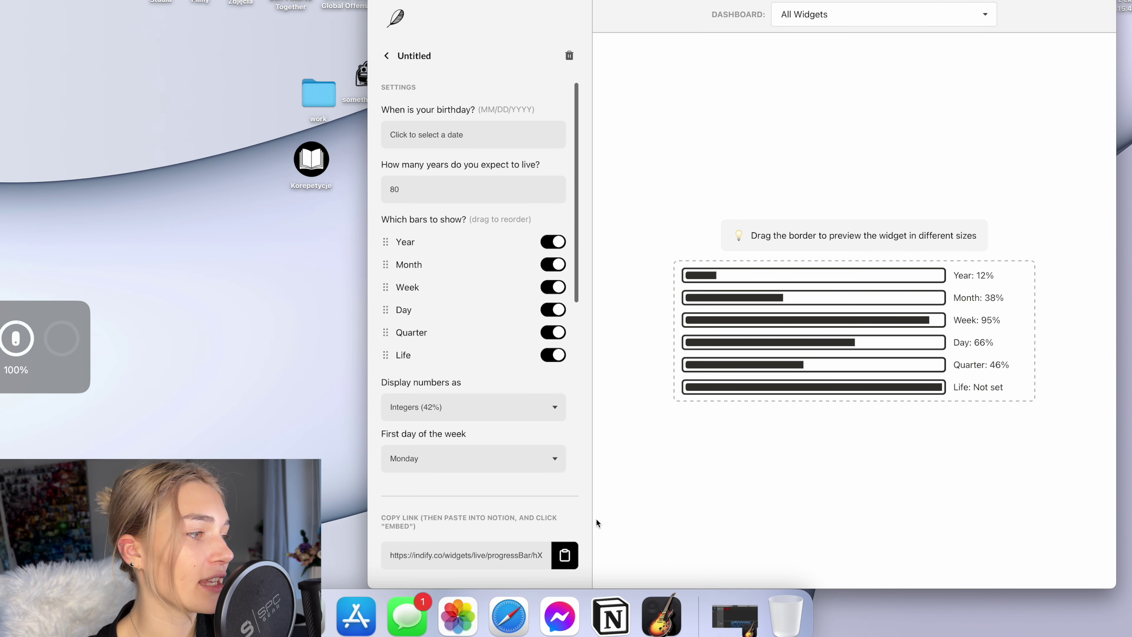
Copy the embed link of the Life Progress Bar widget.
left_click(563, 555)
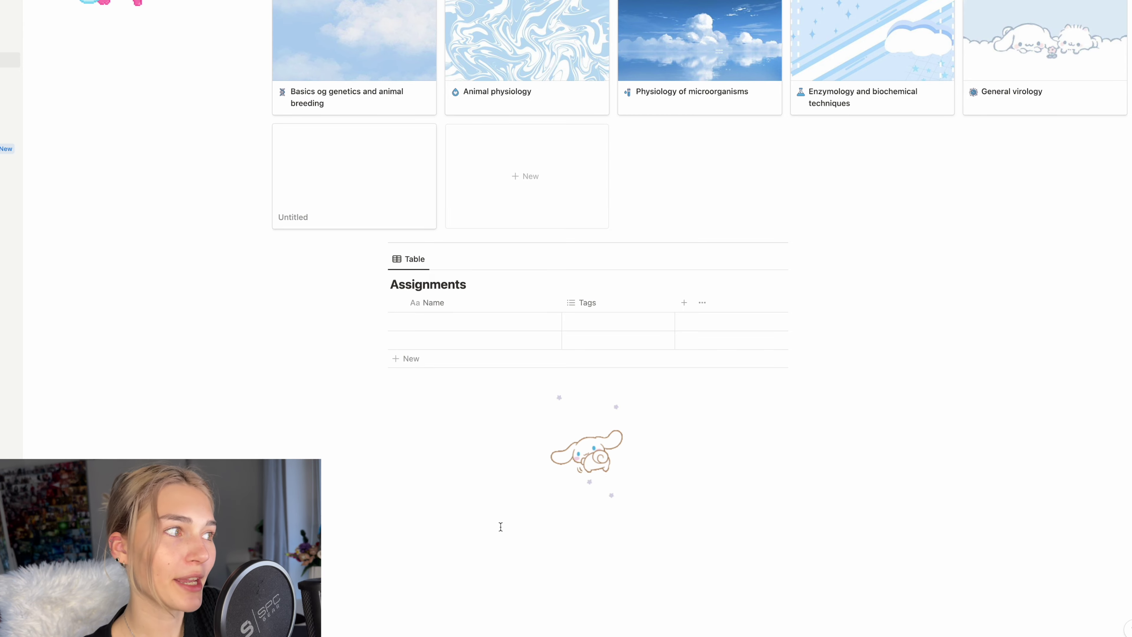
Switch back to Notion and insert a table view with a new database below the animated image on the Uni page.
scroll(501, 526, "down", 2)
left_click(445, 503)
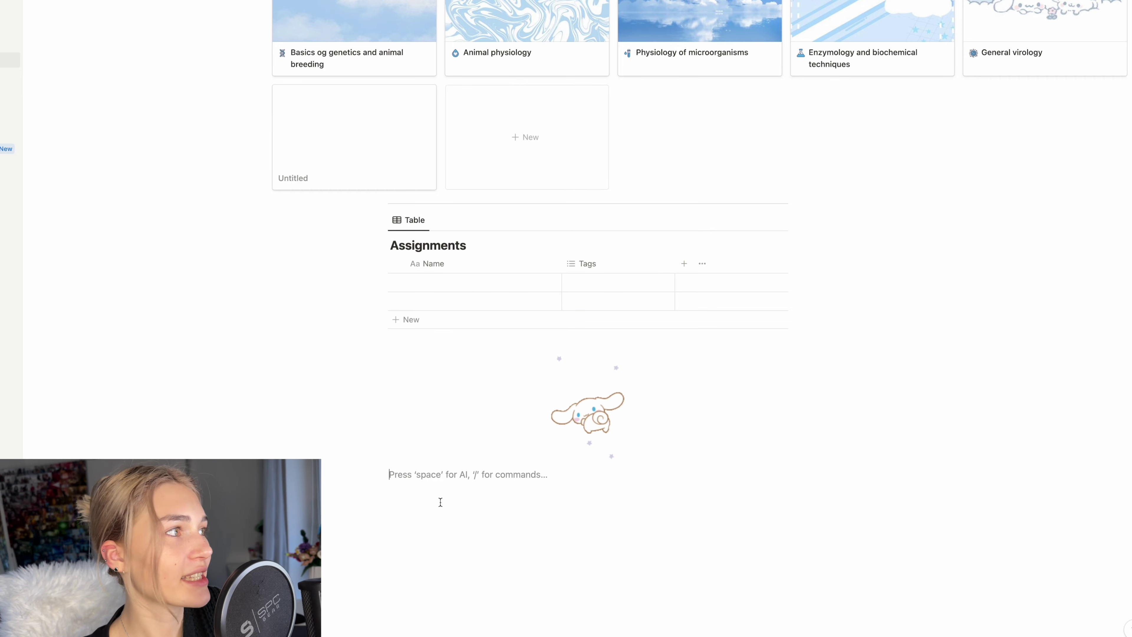
scroll(450, 348, "up", 5)
scroll(685, 306, "up", 4)
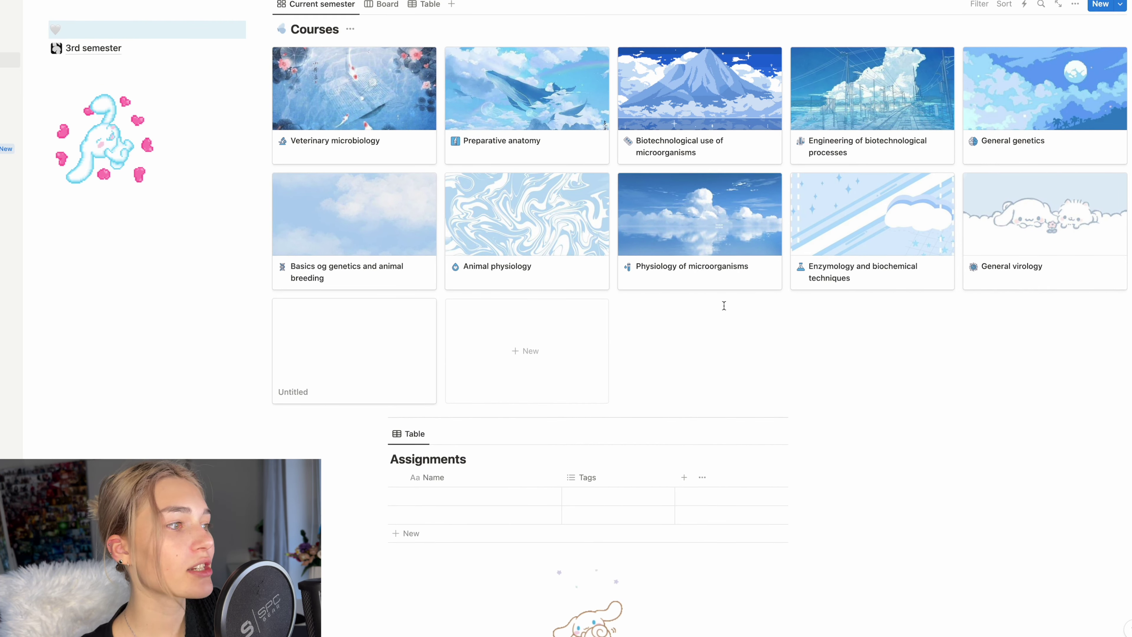
scroll(723, 306, "down", 10)
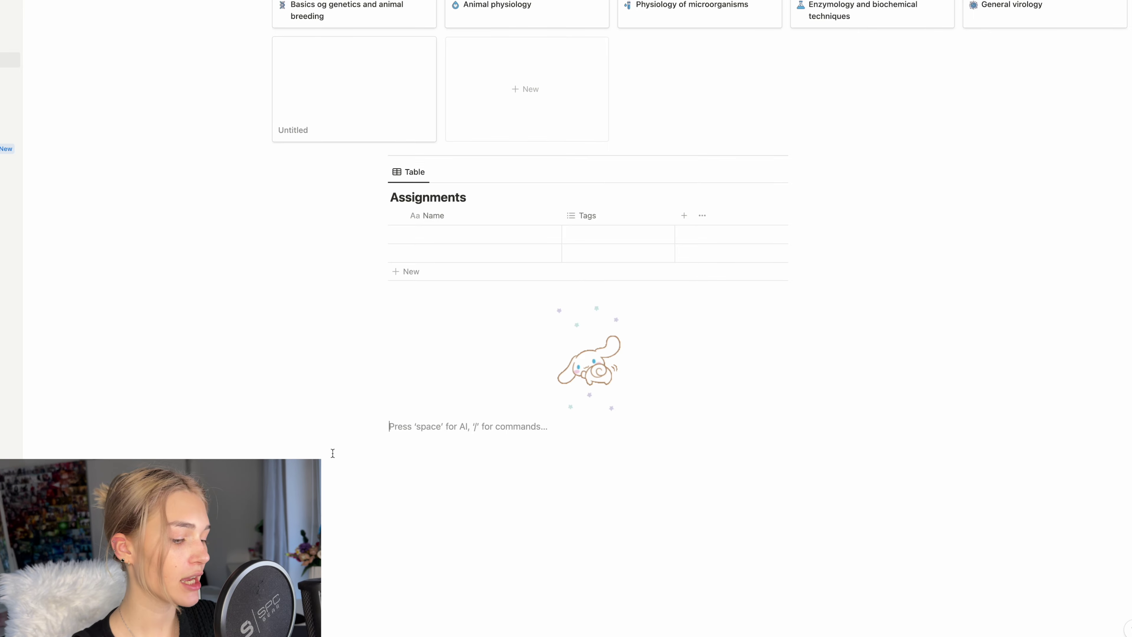
type("/")
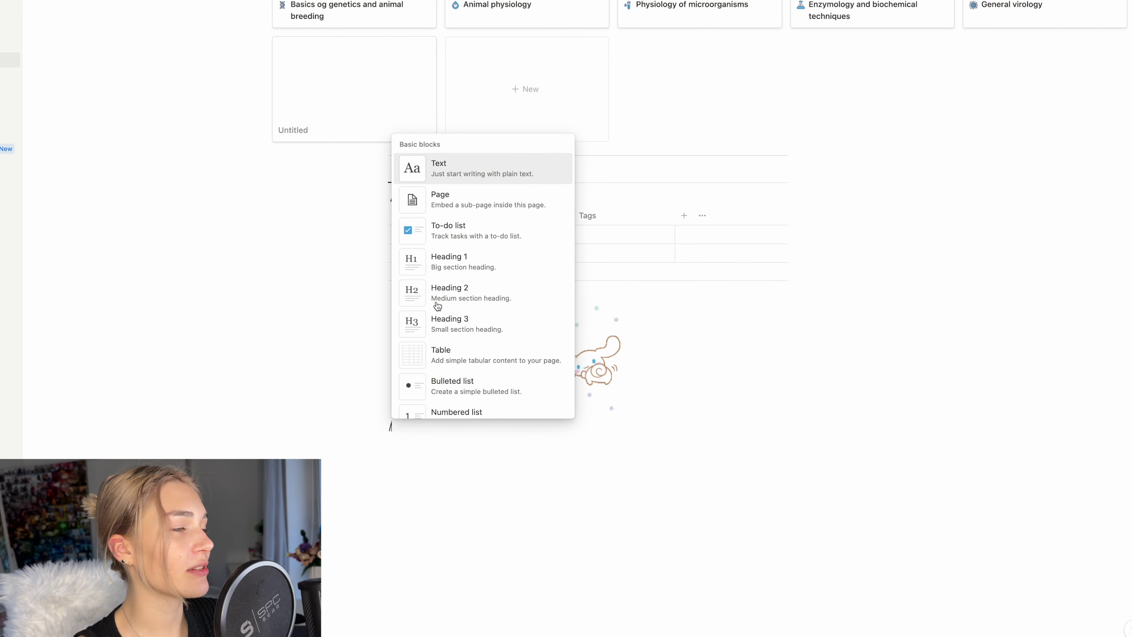
scroll(499, 332, "down", 2)
scroll(501, 333, "down", 4)
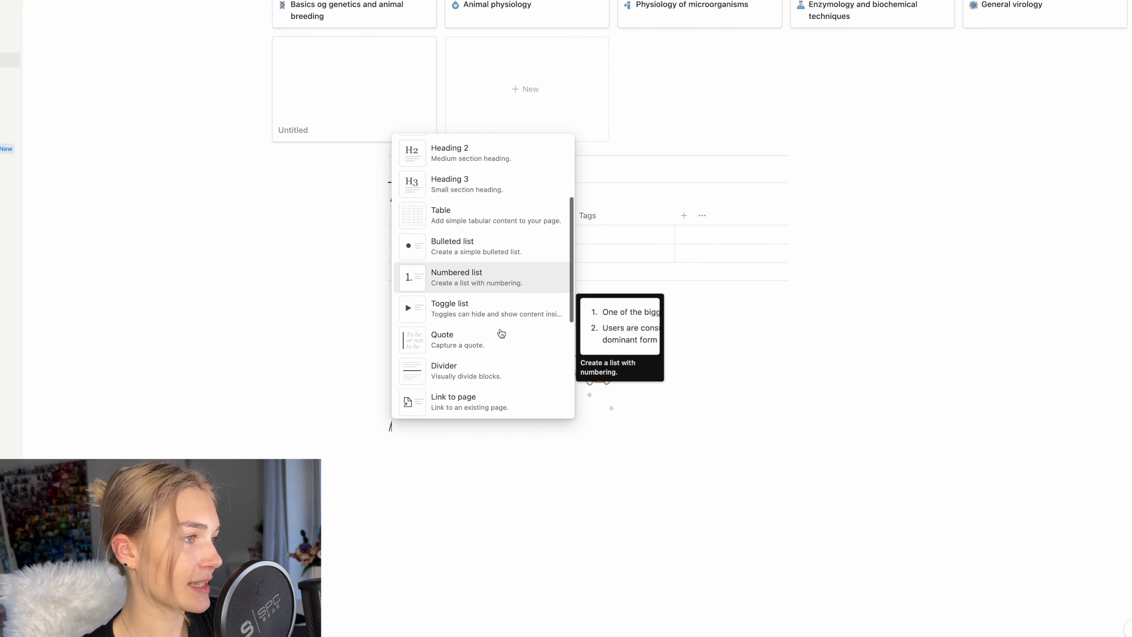
scroll(499, 330, "down", 6)
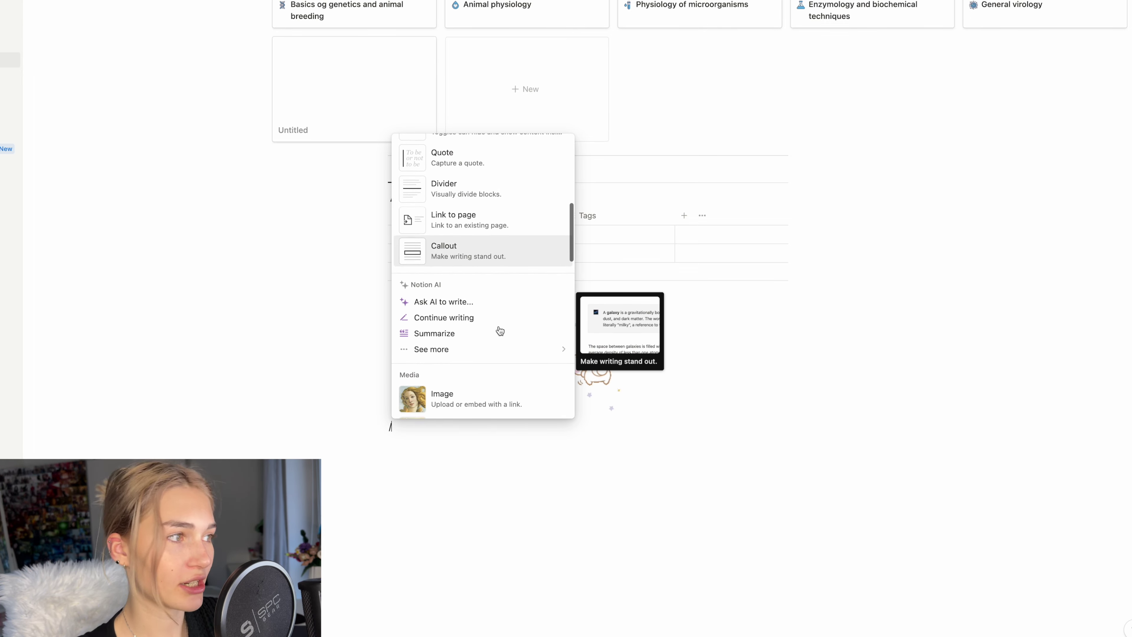
scroll(501, 242, "down", 5)
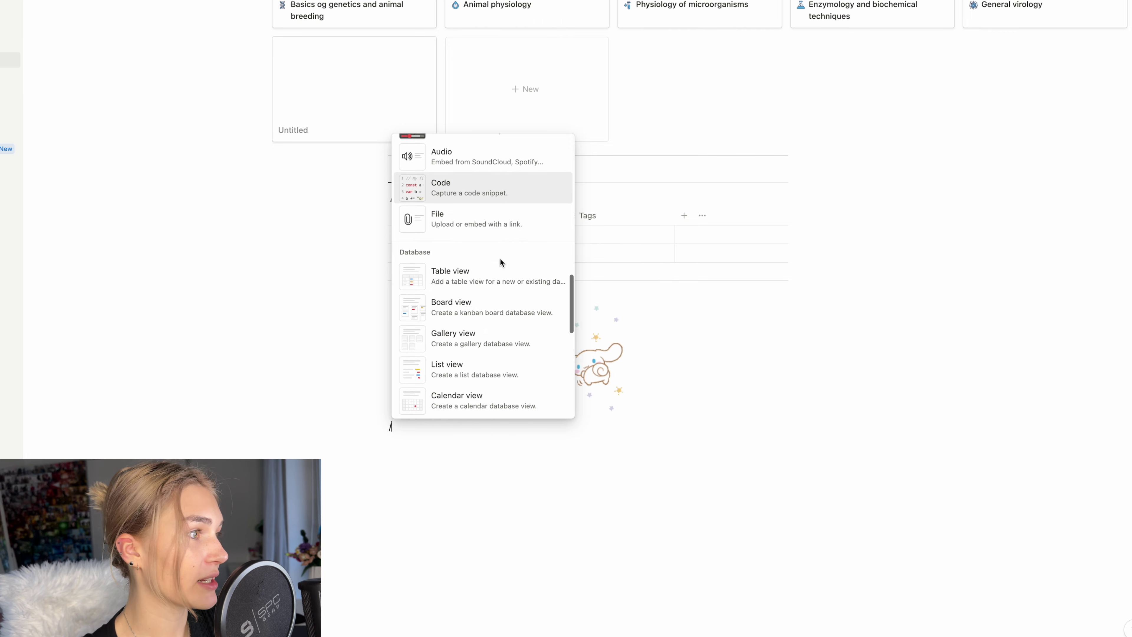
left_click(500, 286)
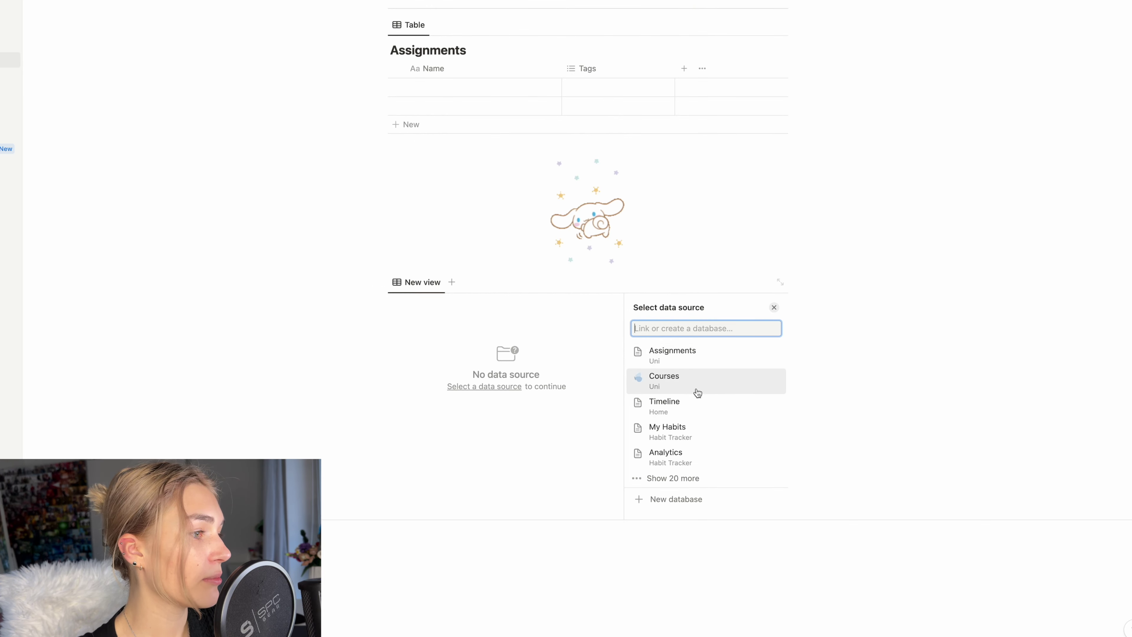
left_click(688, 500)
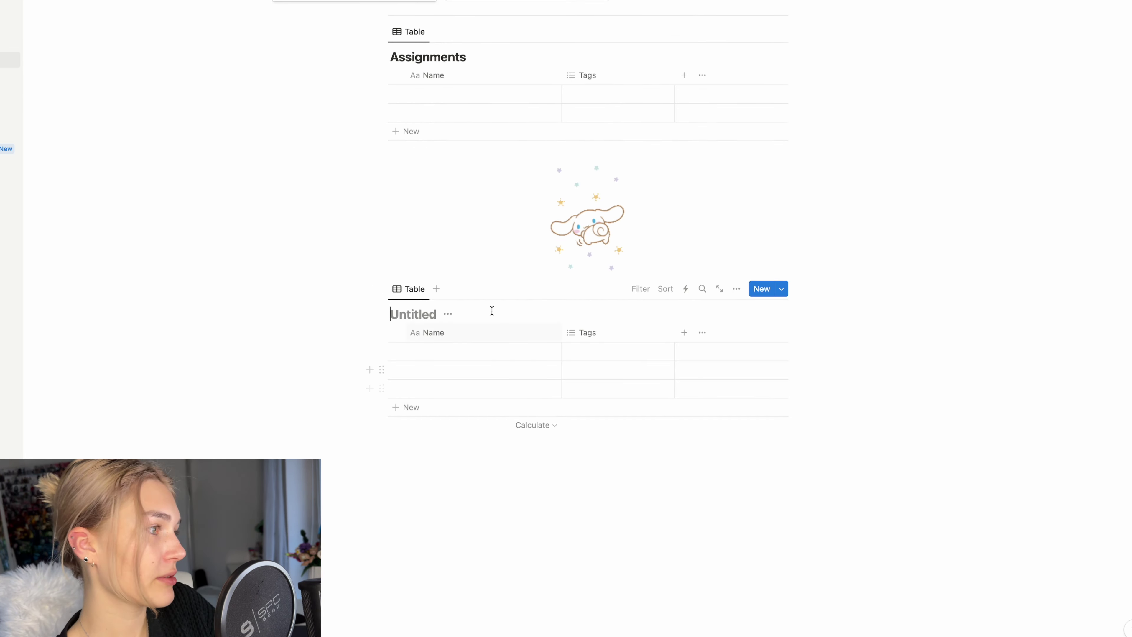
Title the new table YouTube and change its Tags property to the Date type.
left_click(444, 303)
type("YouTube")
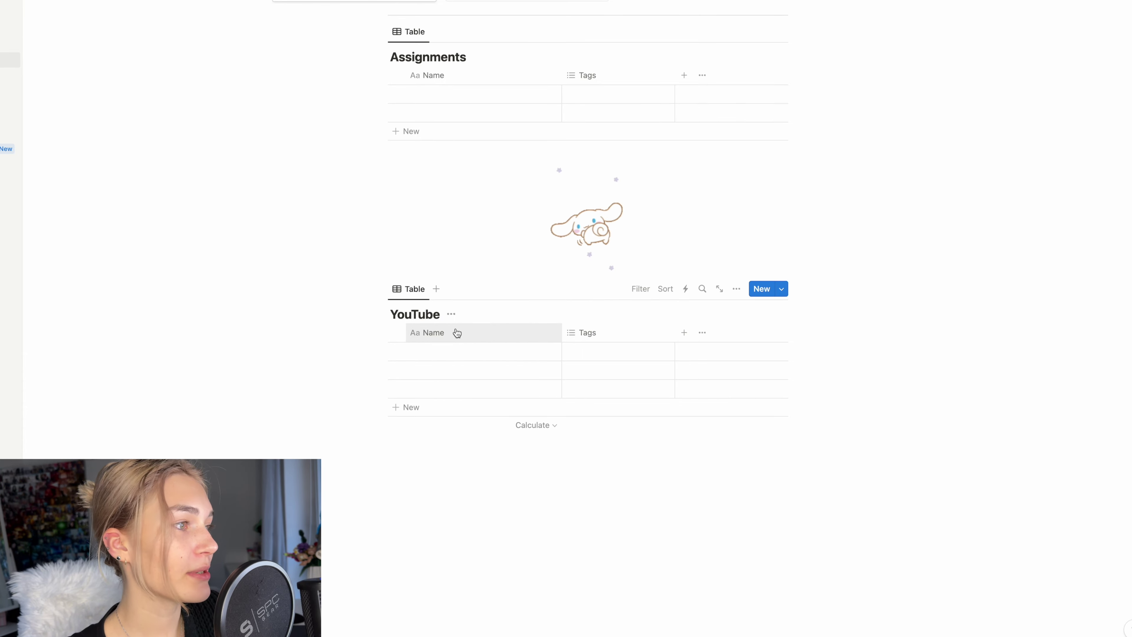
left_click(596, 333)
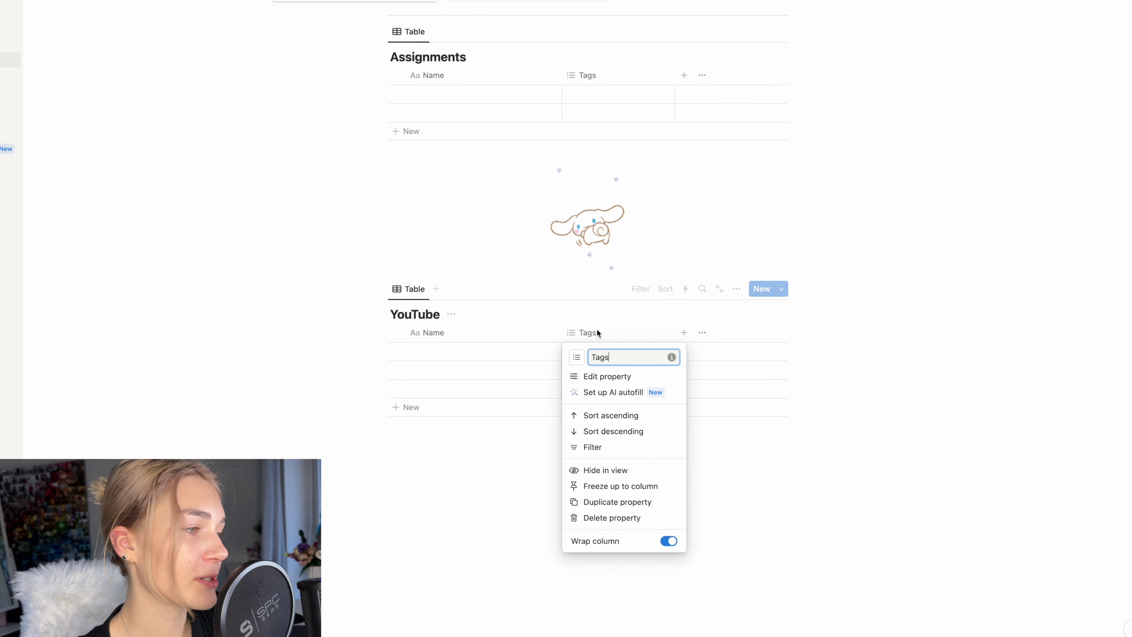
left_click(606, 375)
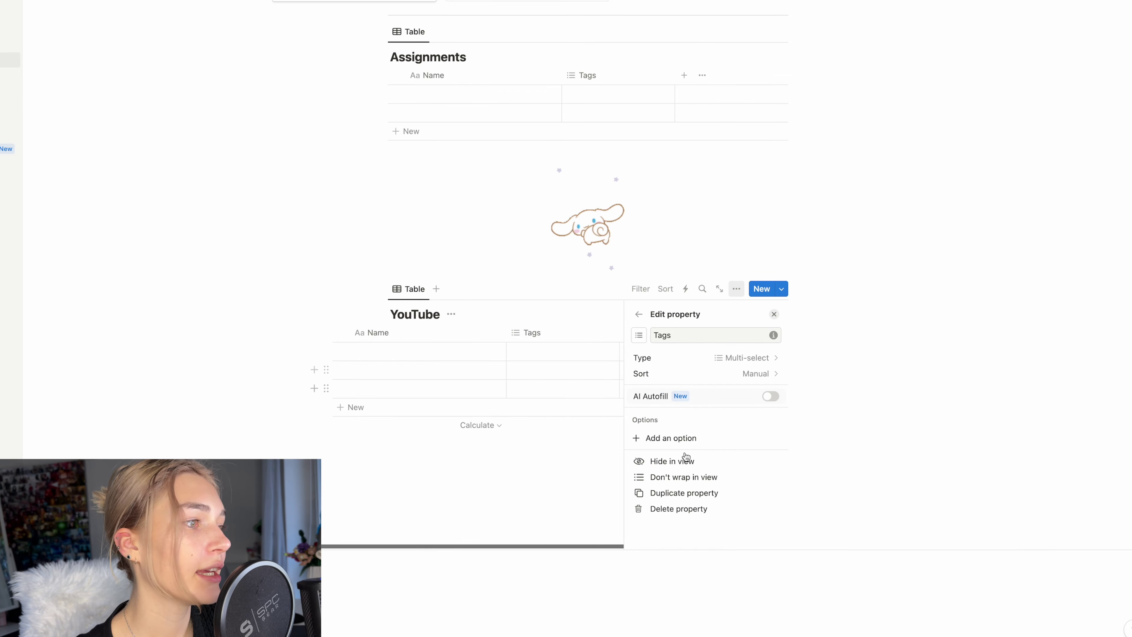
left_click(774, 357)
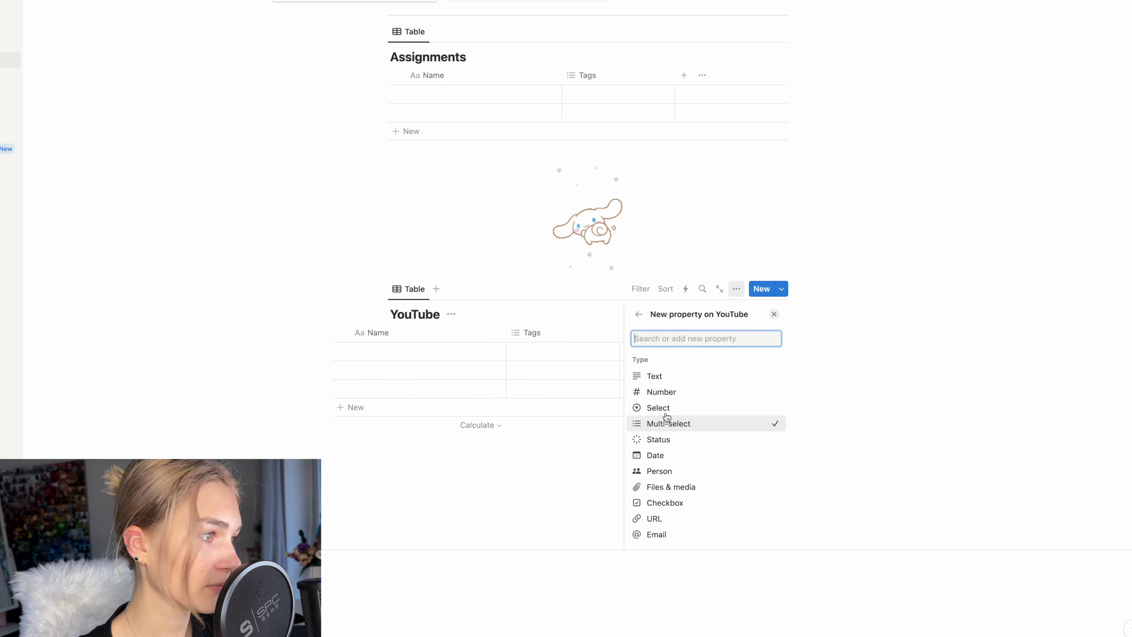
left_click(663, 456)
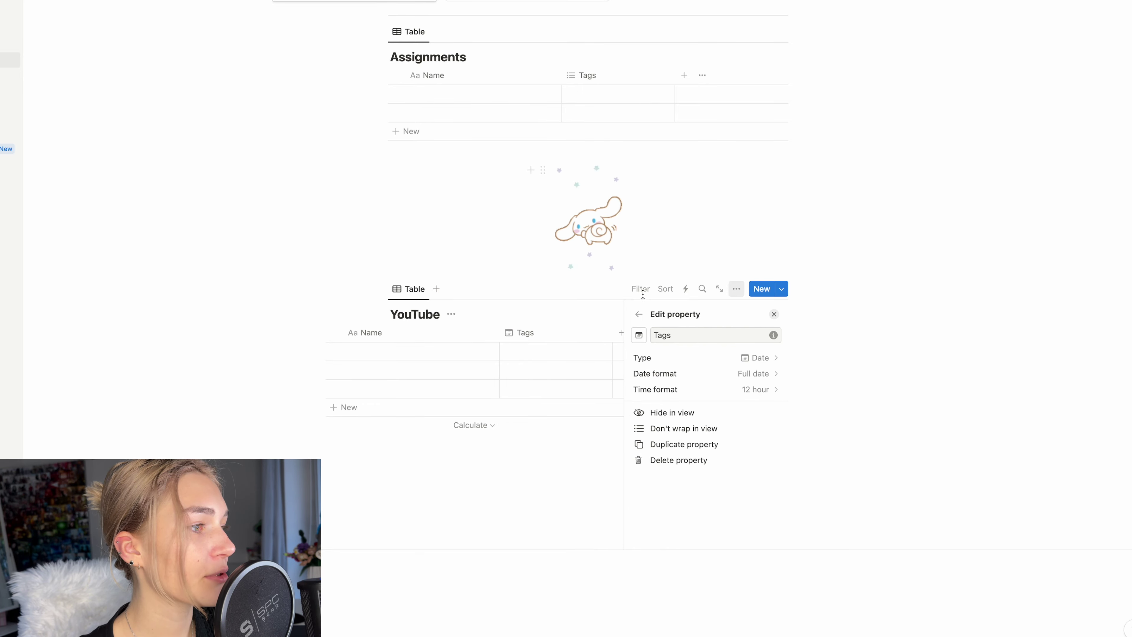
Add a new property of type Status to the YouTube table.
left_click(593, 320)
left_click(702, 336)
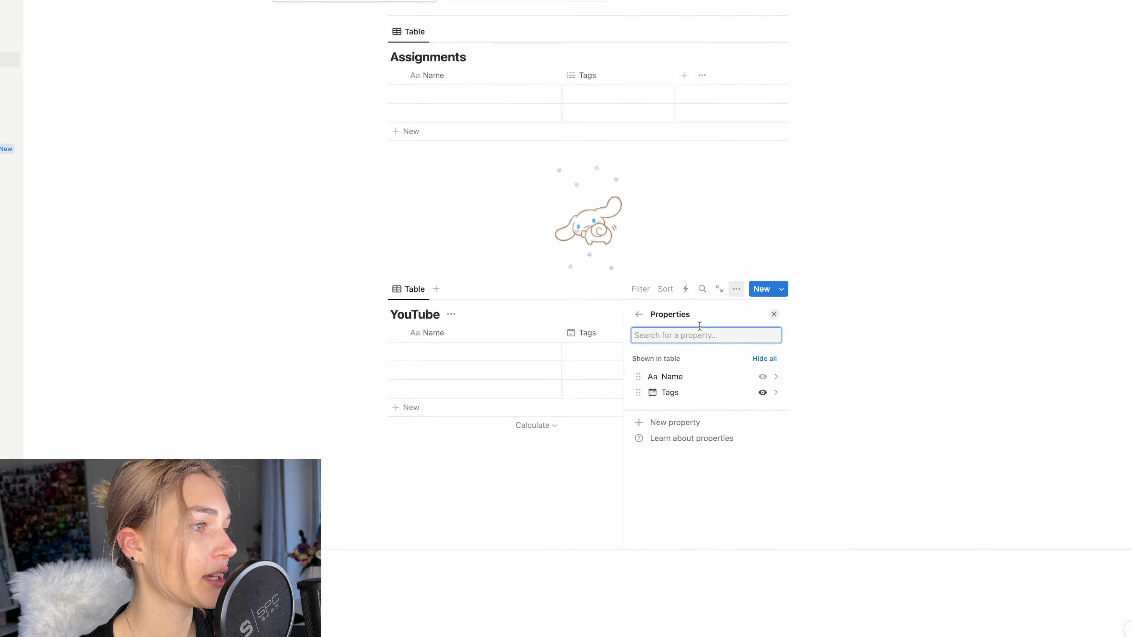
left_click(669, 422)
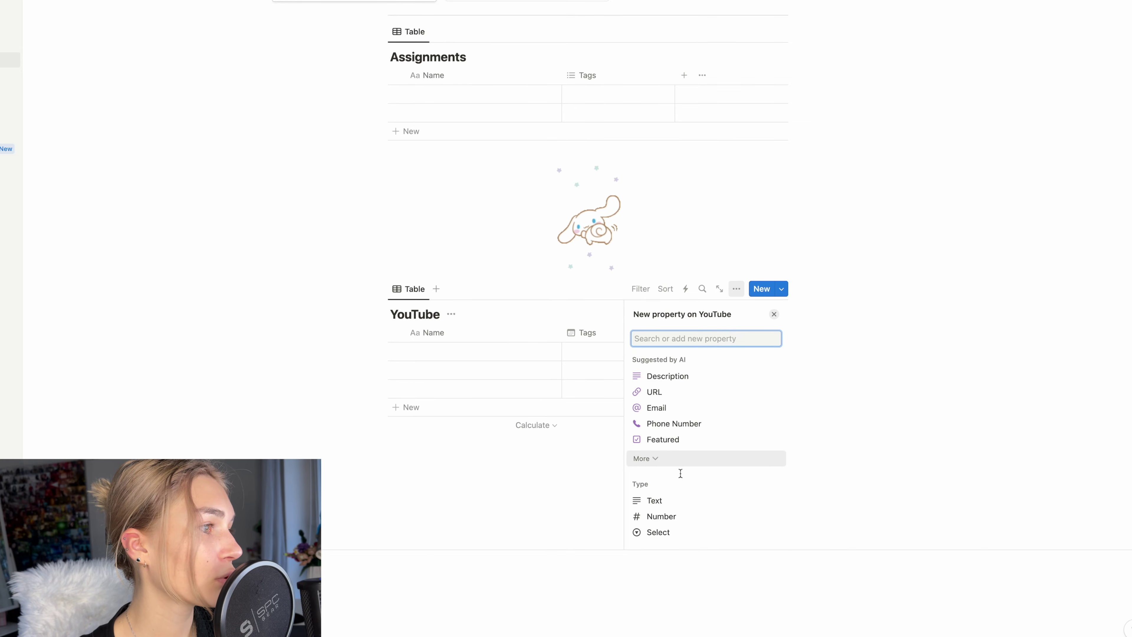
scroll(662, 434, "down", 5)
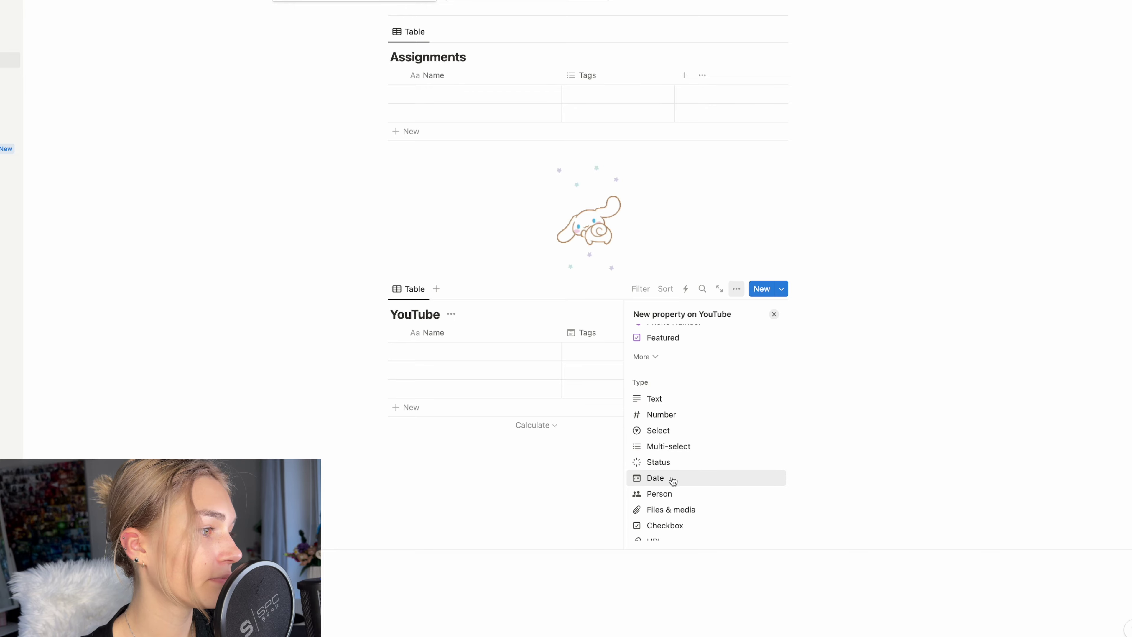
left_click(658, 462)
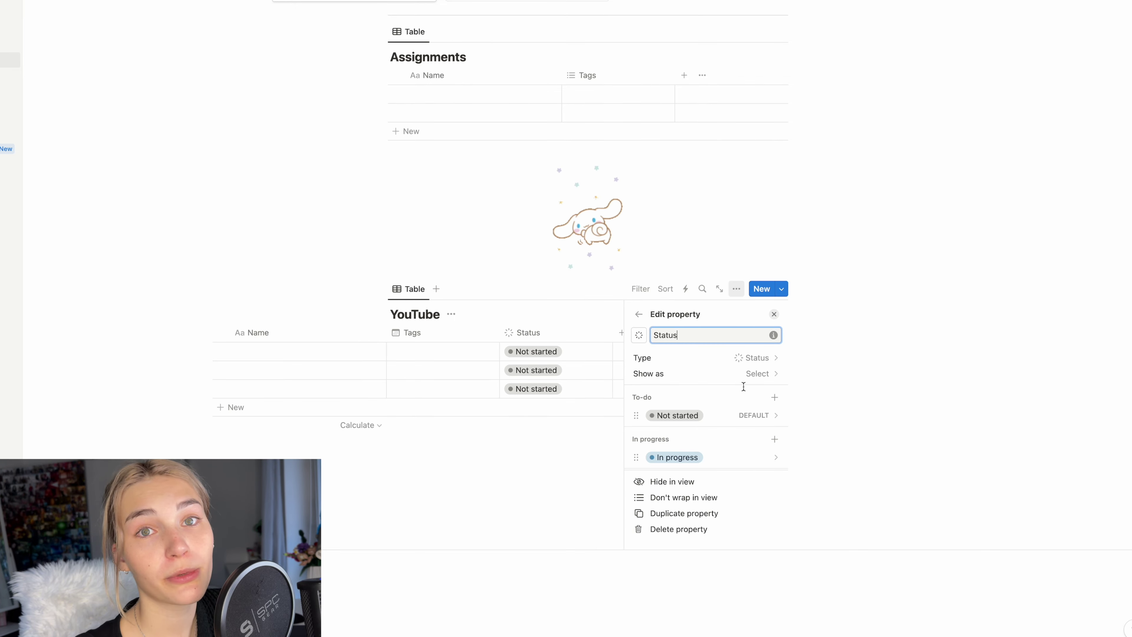
Add the option "w trakcie semestru" to the In progress group of the Status property and color it brown.
scroll(743, 386, "down", 2)
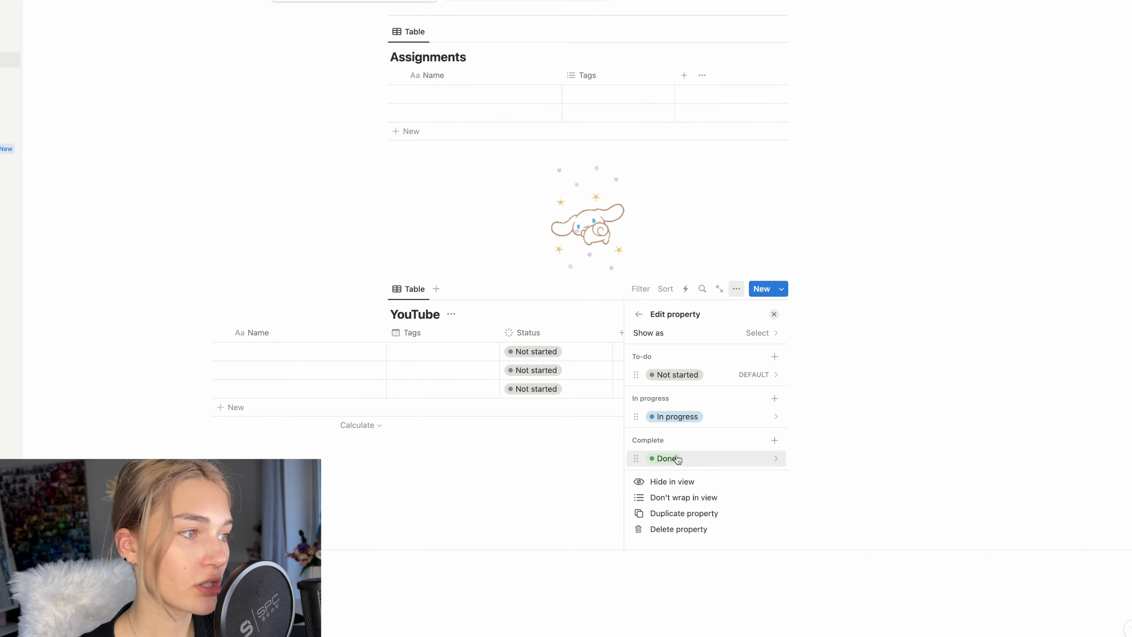
left_click(773, 397)
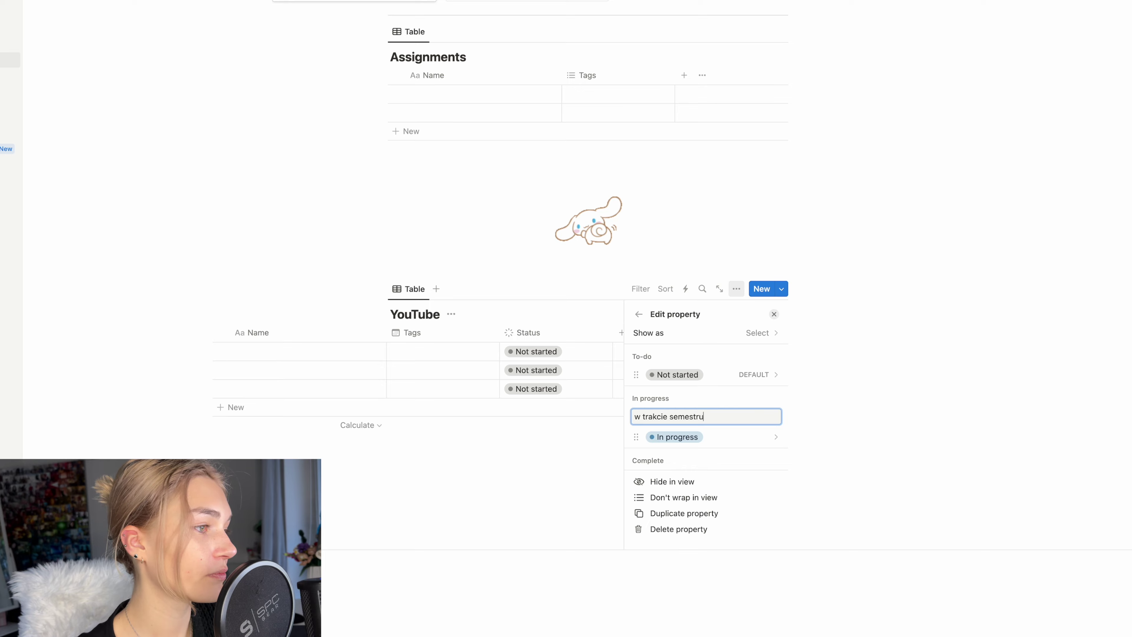
type("w trakcie semestru")
key("Return")
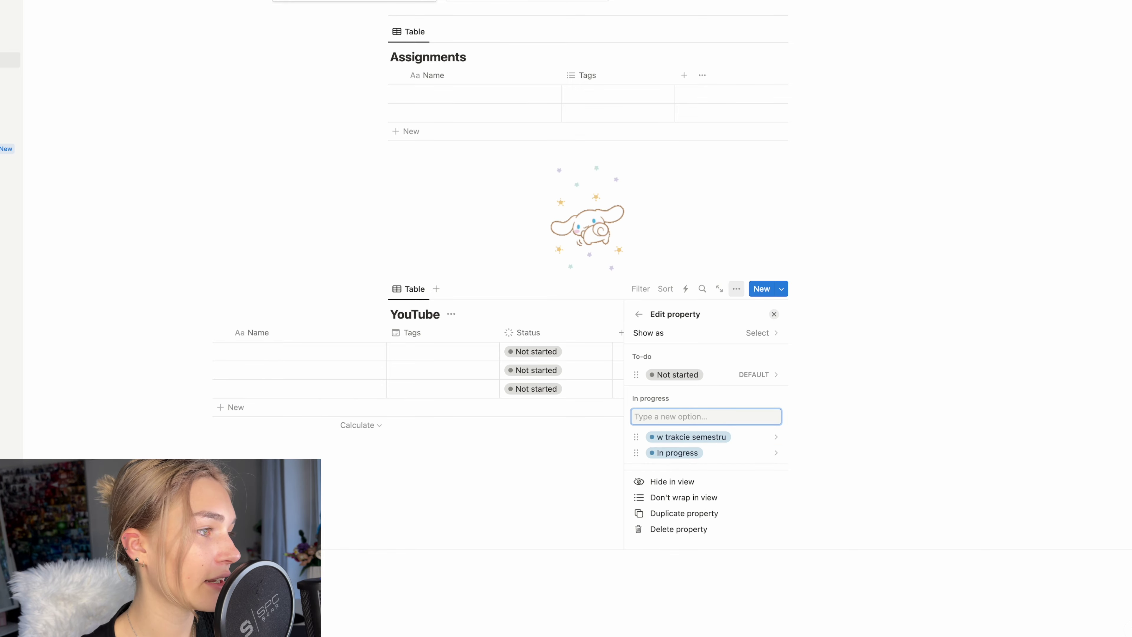
left_click(697, 433)
left_click(699, 307)
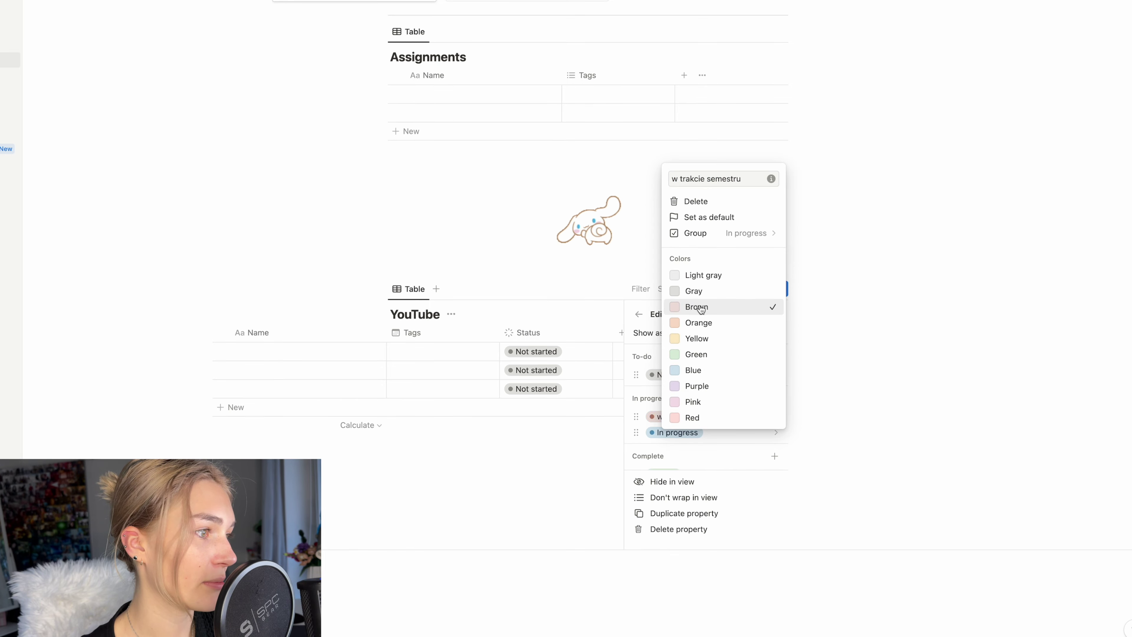
left_click(643, 421)
Set the first row's status to "w trakcie semestru" and the second row's date to February 15, 2024.
left_click(533, 351)
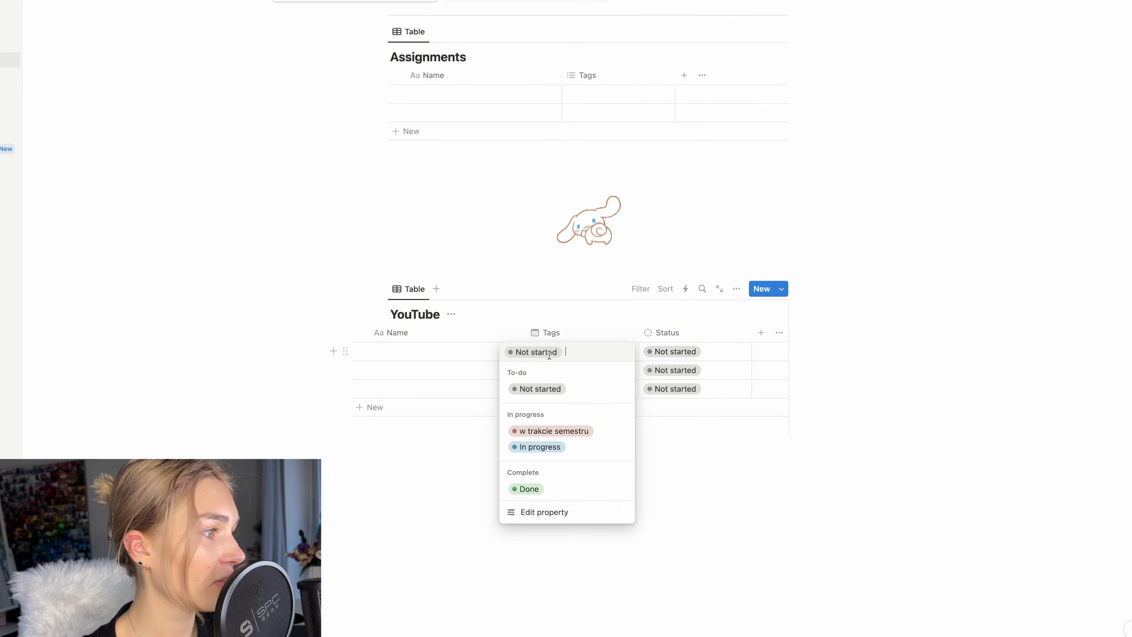
left_click(561, 417)
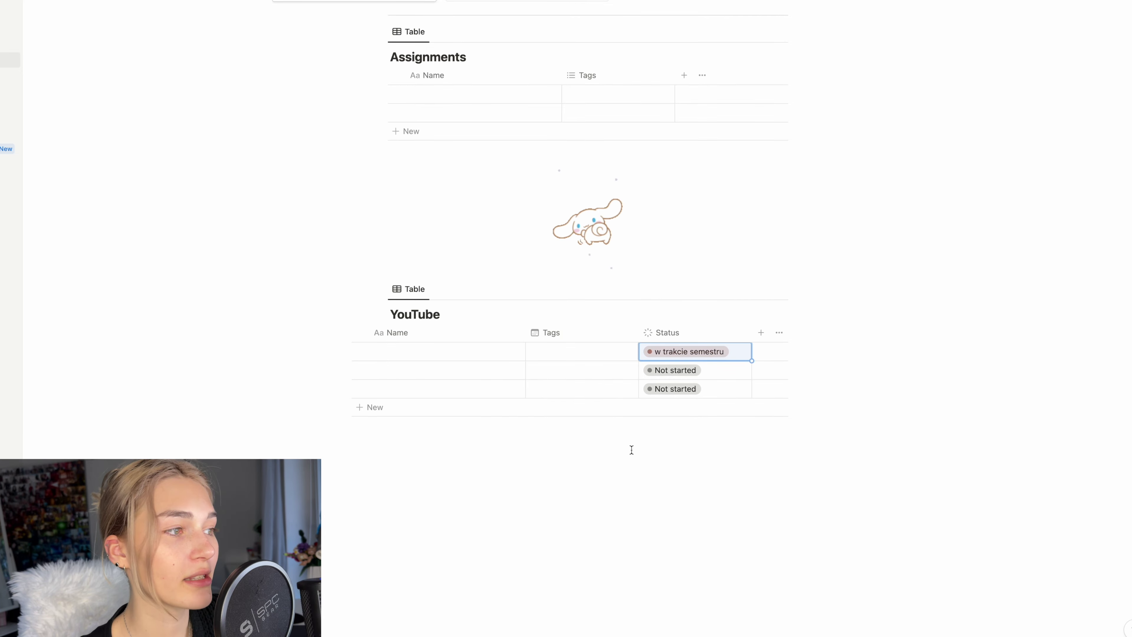
left_click(592, 367)
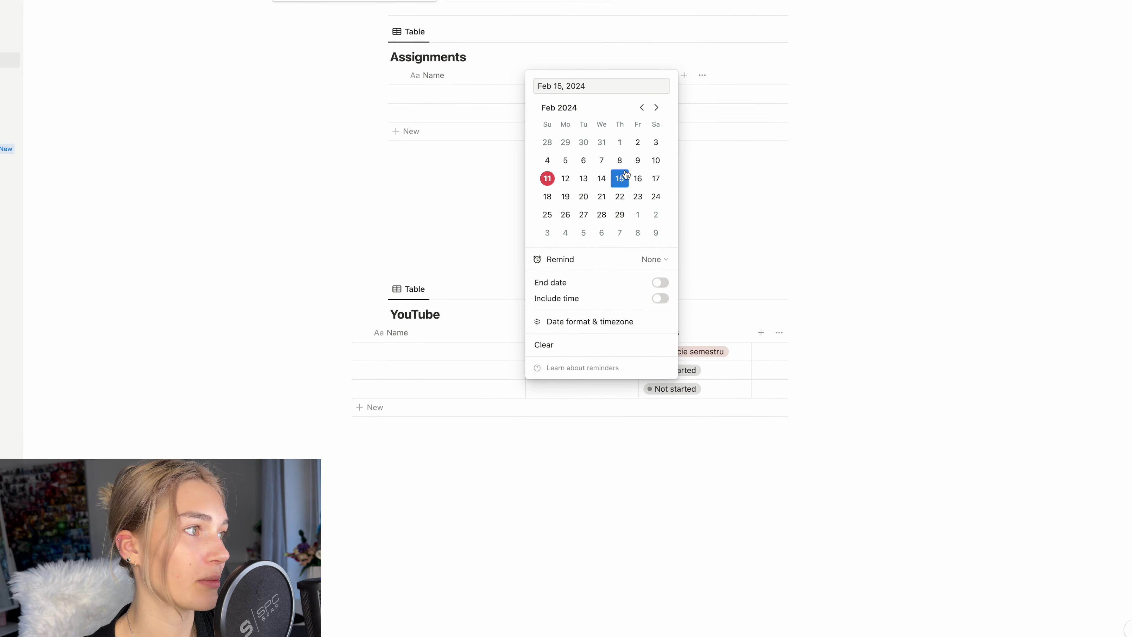
left_click(743, 259)
Name the second row Notion, then open its page to view it and close it again.
left_click(443, 370)
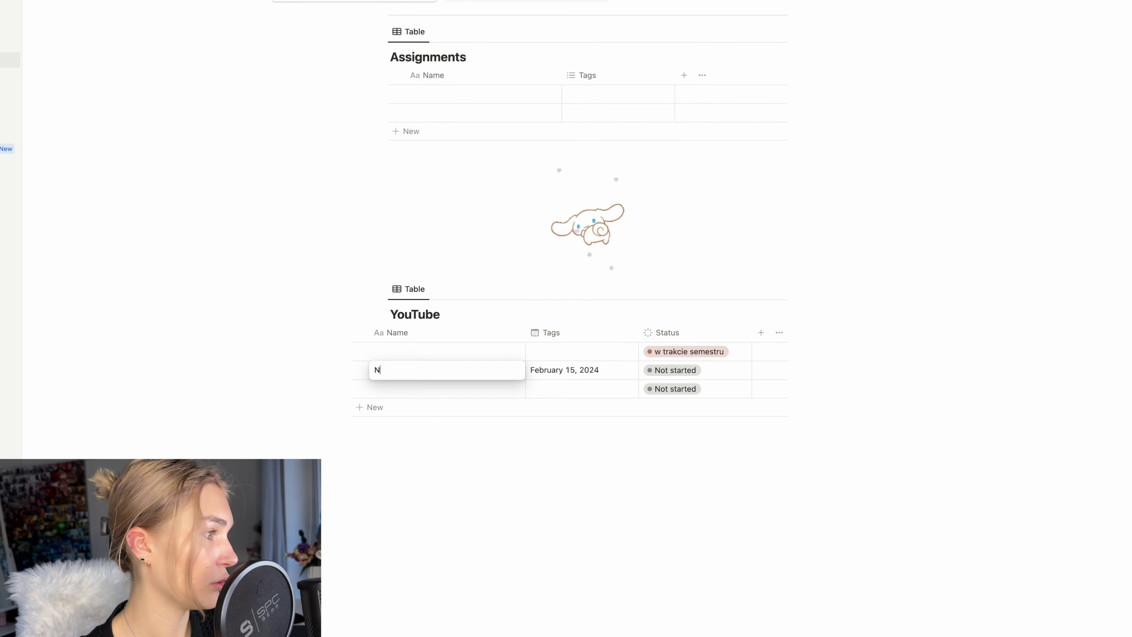
key("Escape")
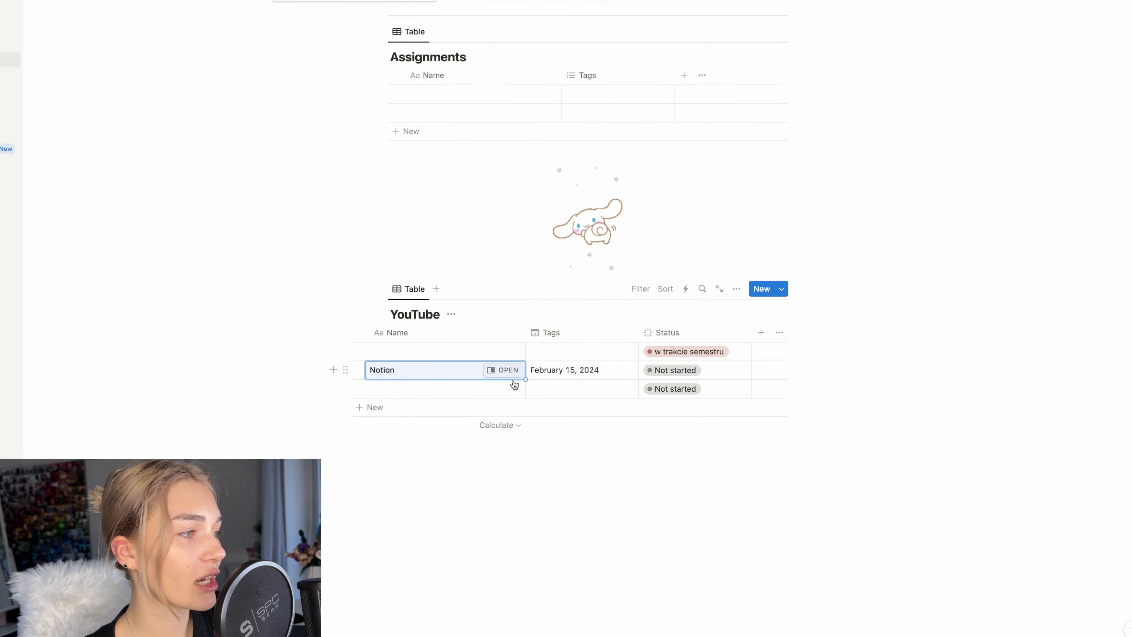
left_click(503, 370)
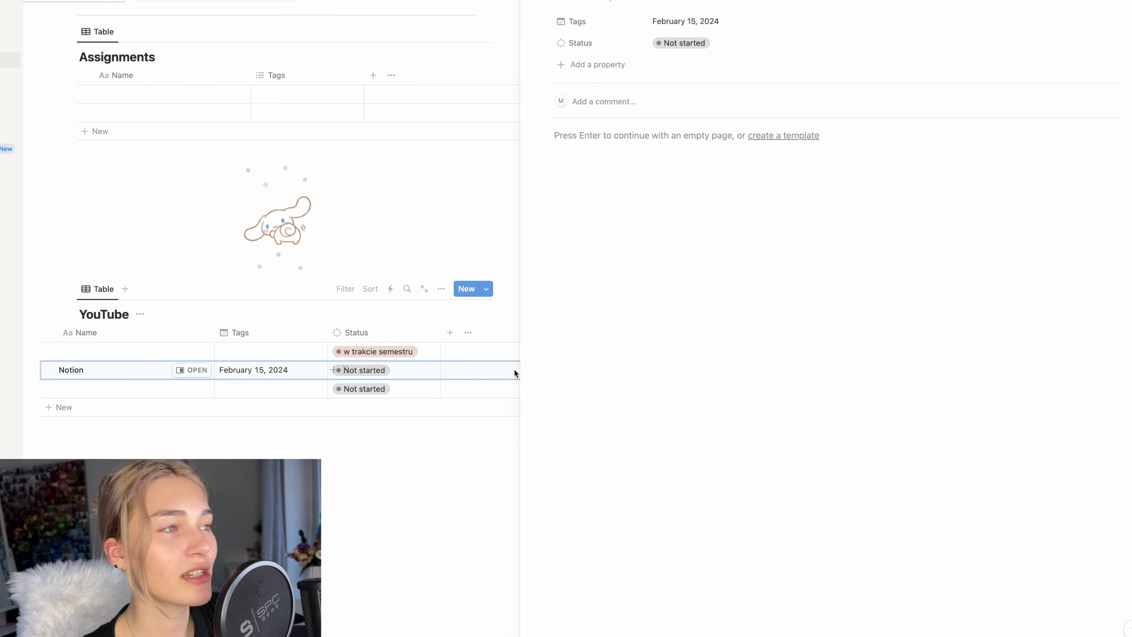
left_click(386, 204)
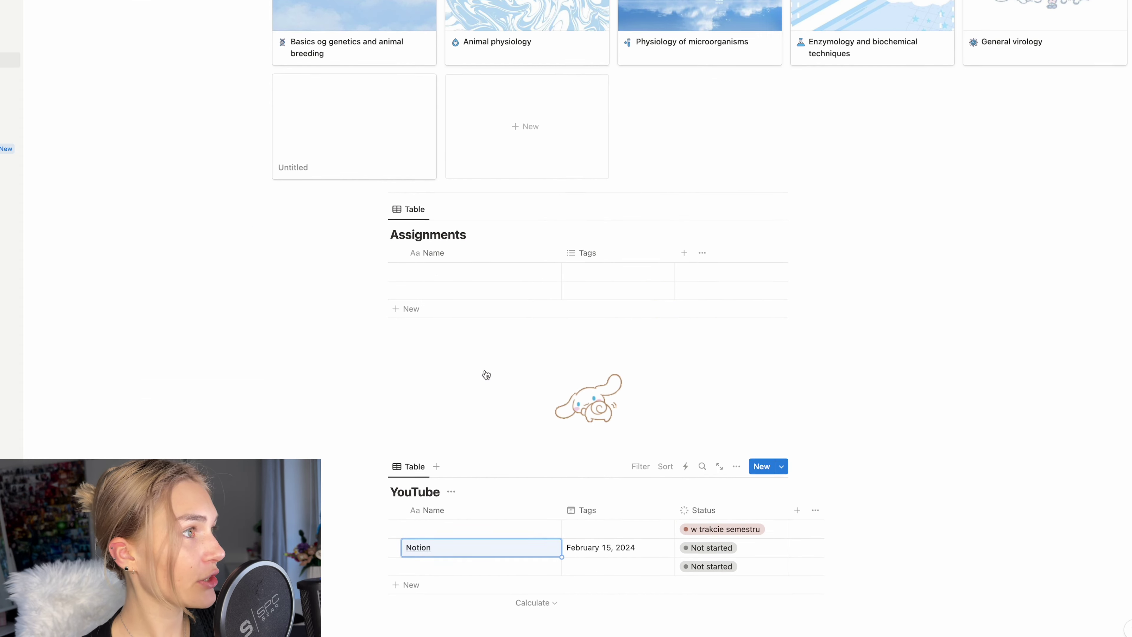
Insert a new gallery view database below the YouTube table.
scroll(485, 374, "up", 6)
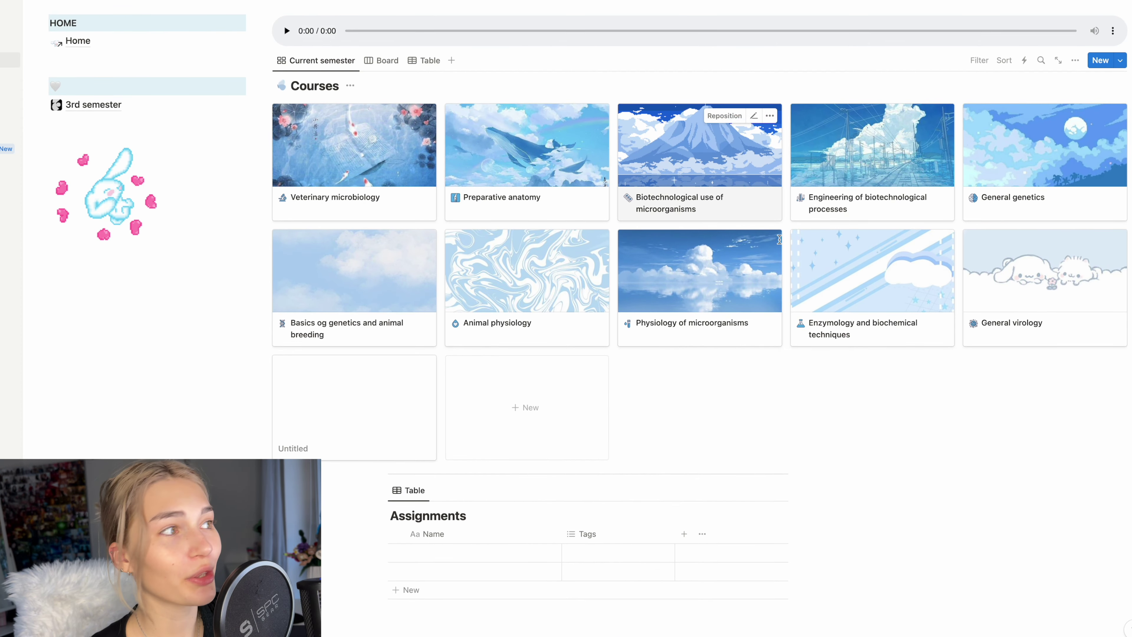
scroll(713, 245, "down", 10)
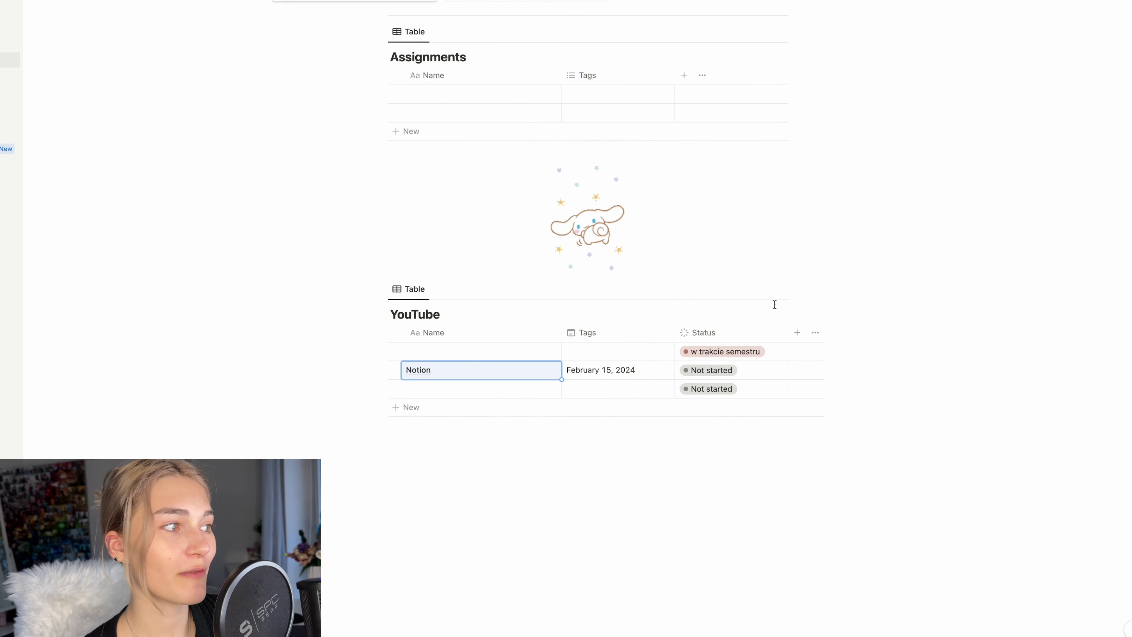
left_click(408, 464)
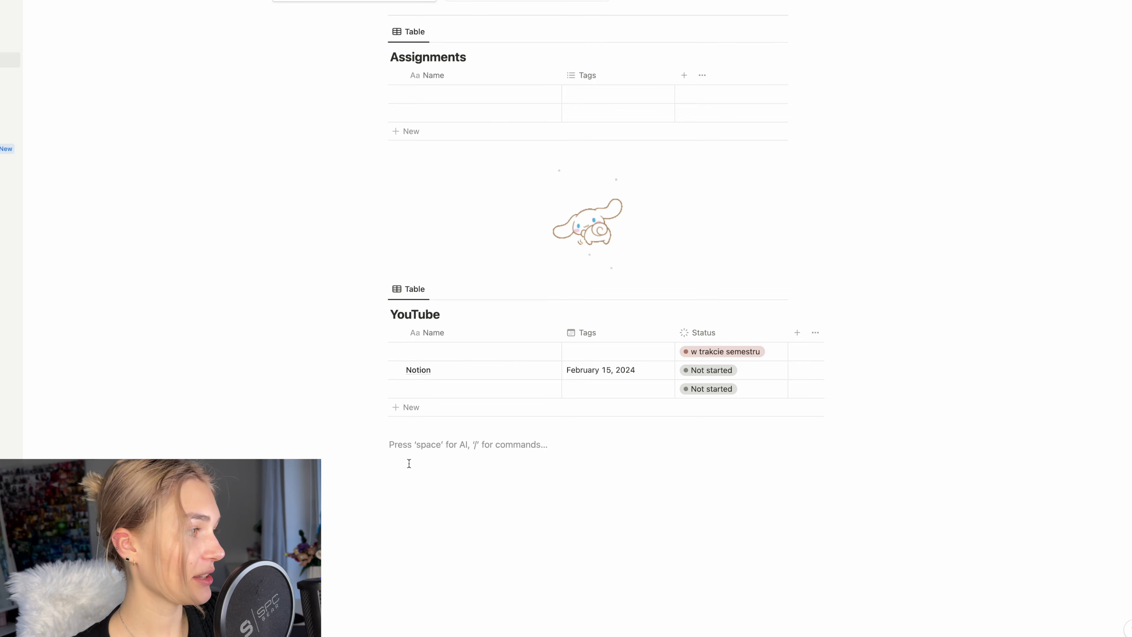
type("/")
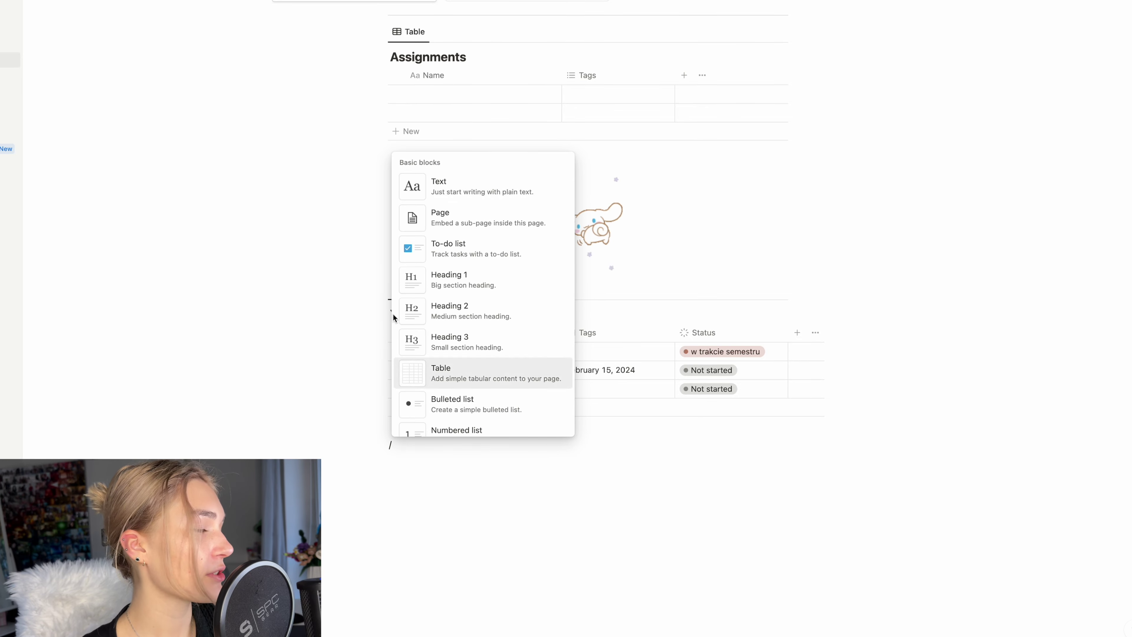
scroll(483, 303, "down", 3)
scroll(483, 308, "down", 15)
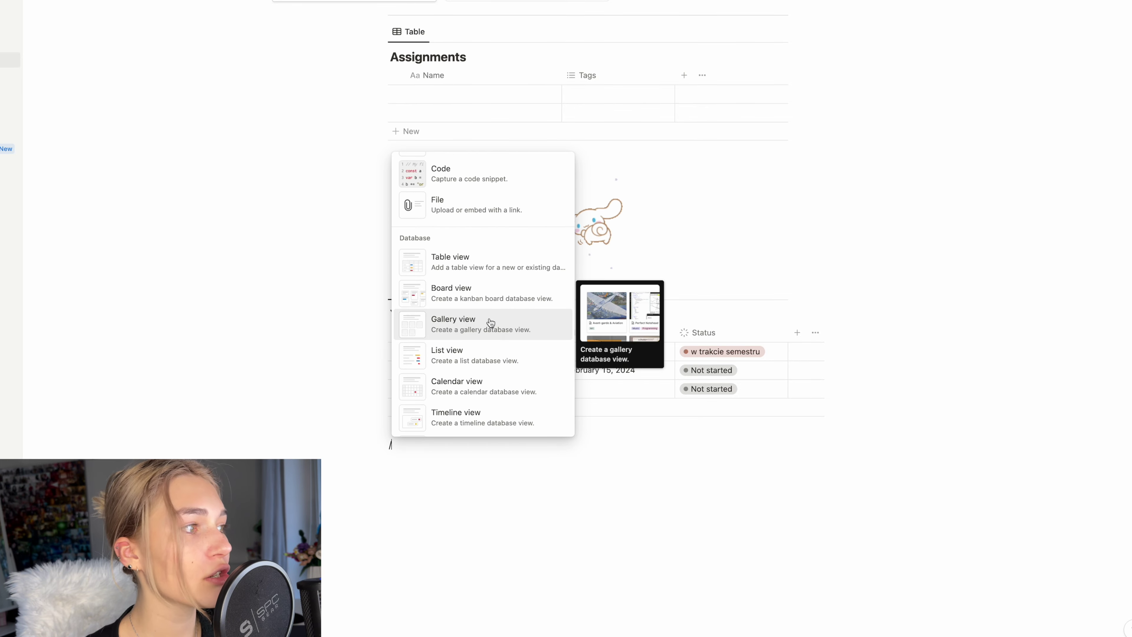
left_click(492, 325)
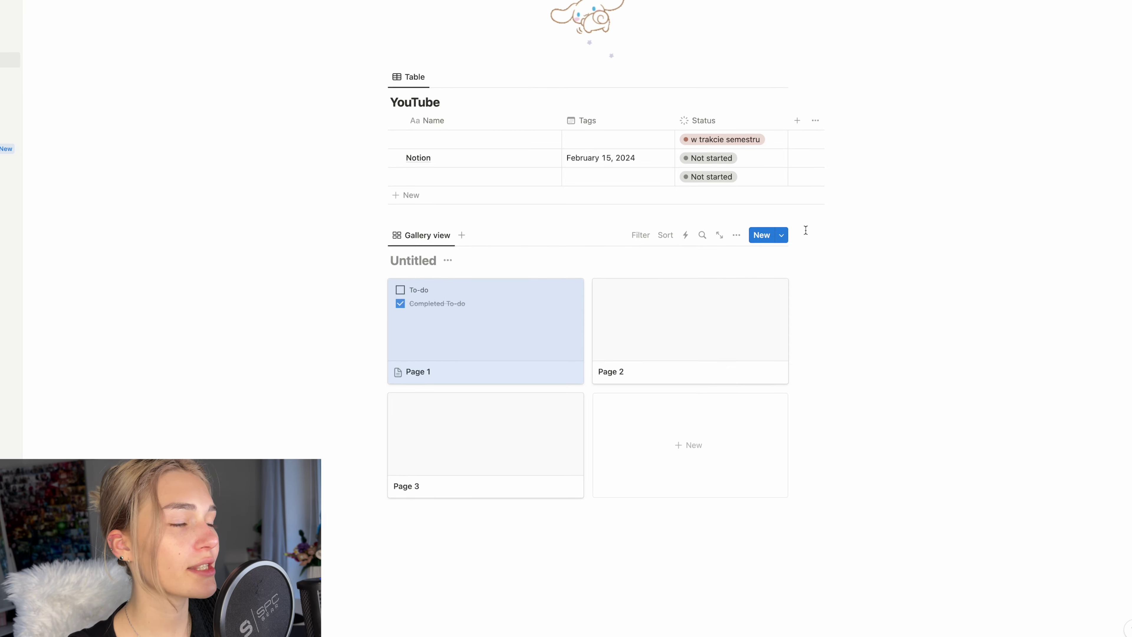
Set the card preview of the new gallery database to Page cover.
scroll(805, 231, "up", 12)
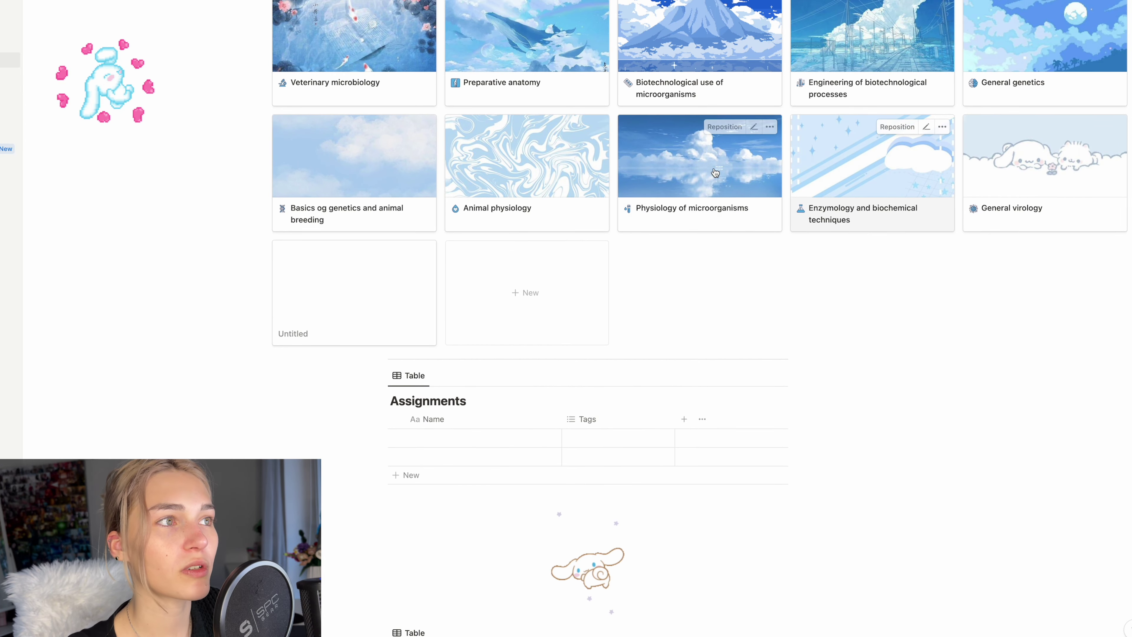
scroll(793, 357, "down", 1)
scroll(793, 357, "down", 12)
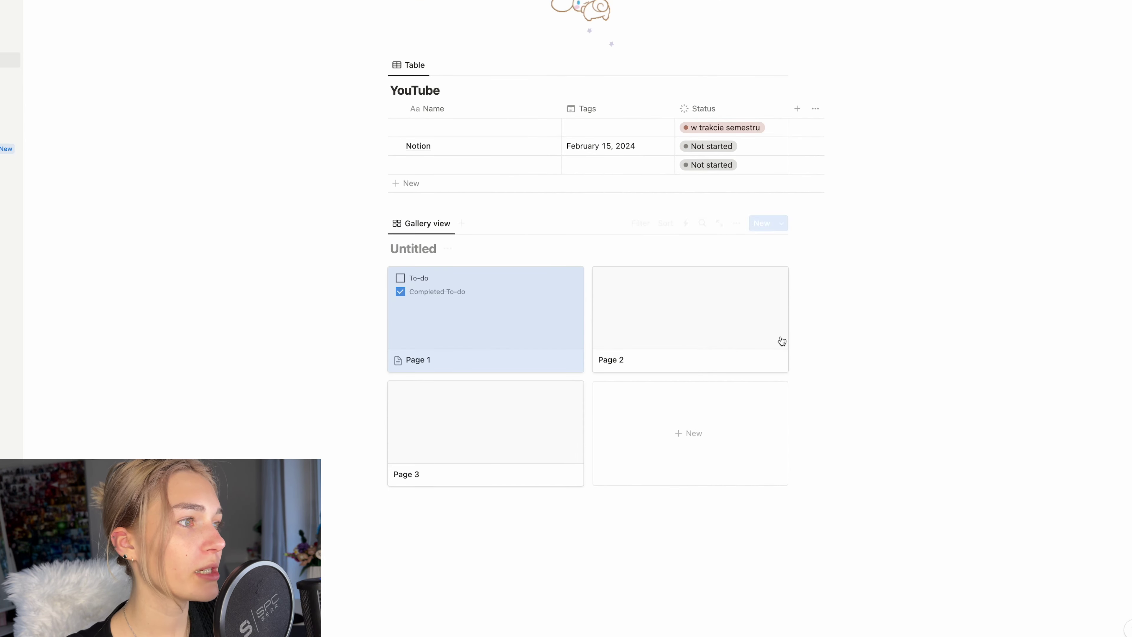
left_click(736, 224)
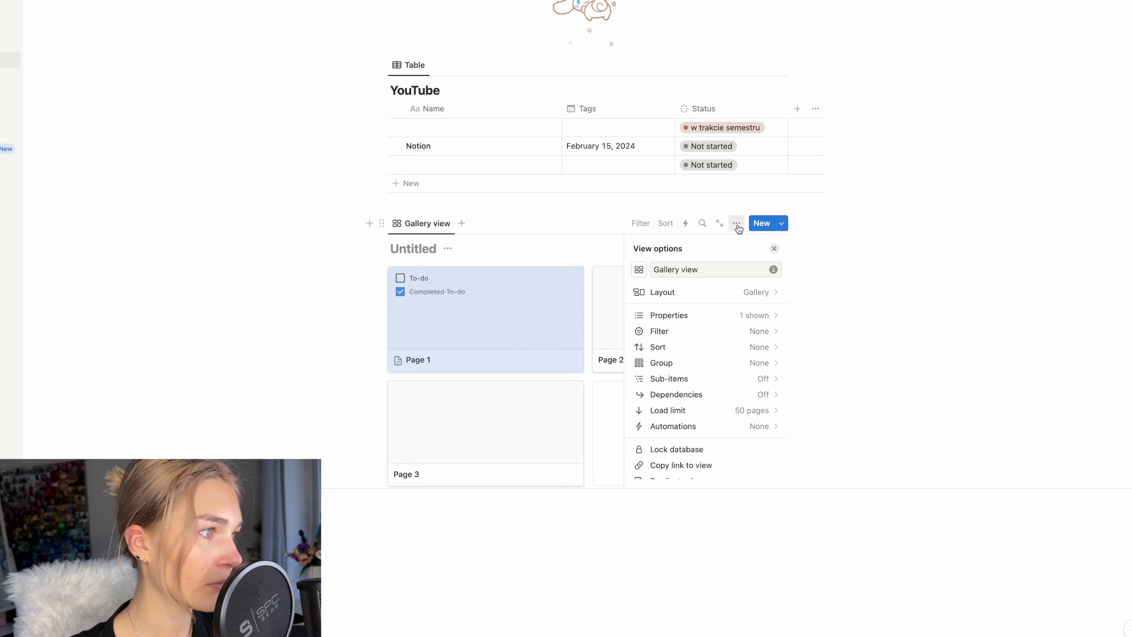
left_click(759, 293)
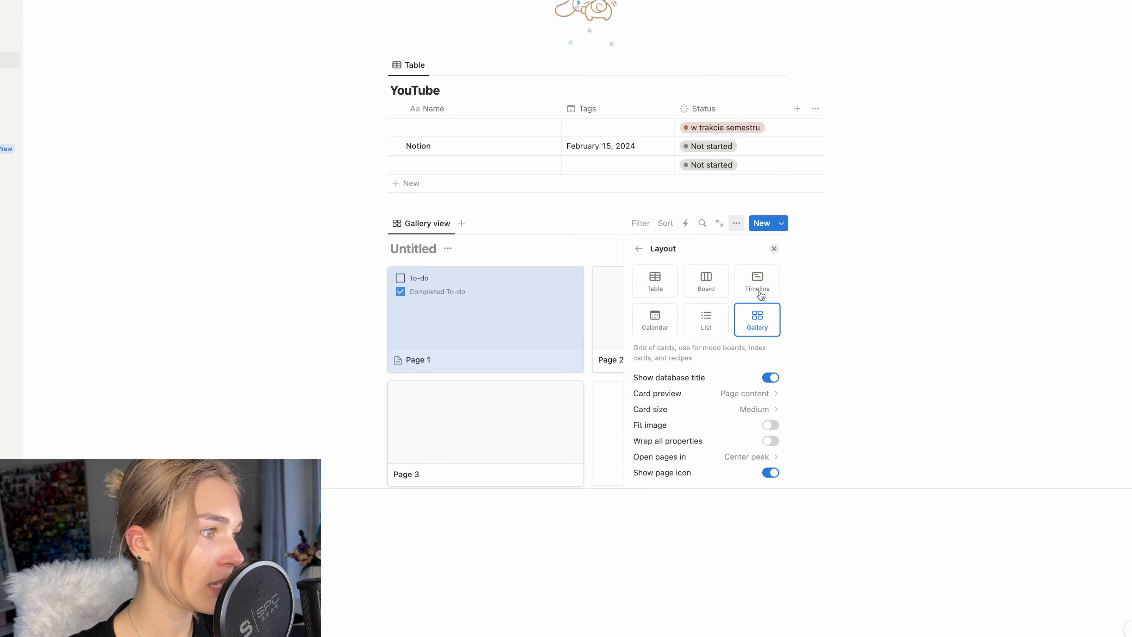
left_click(741, 395)
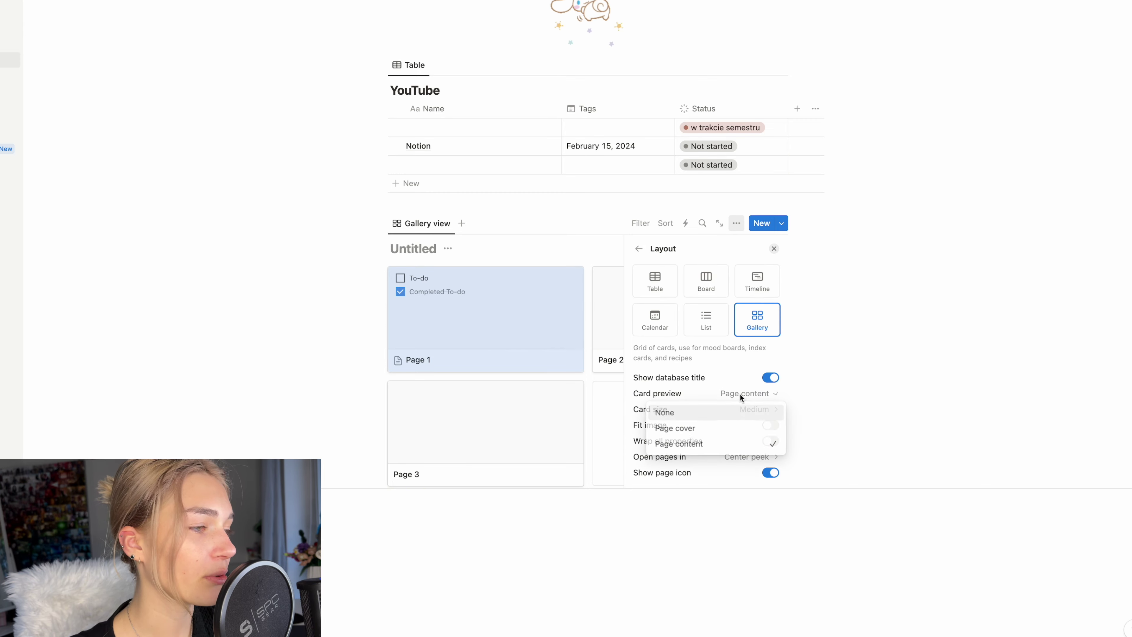
left_click(711, 434)
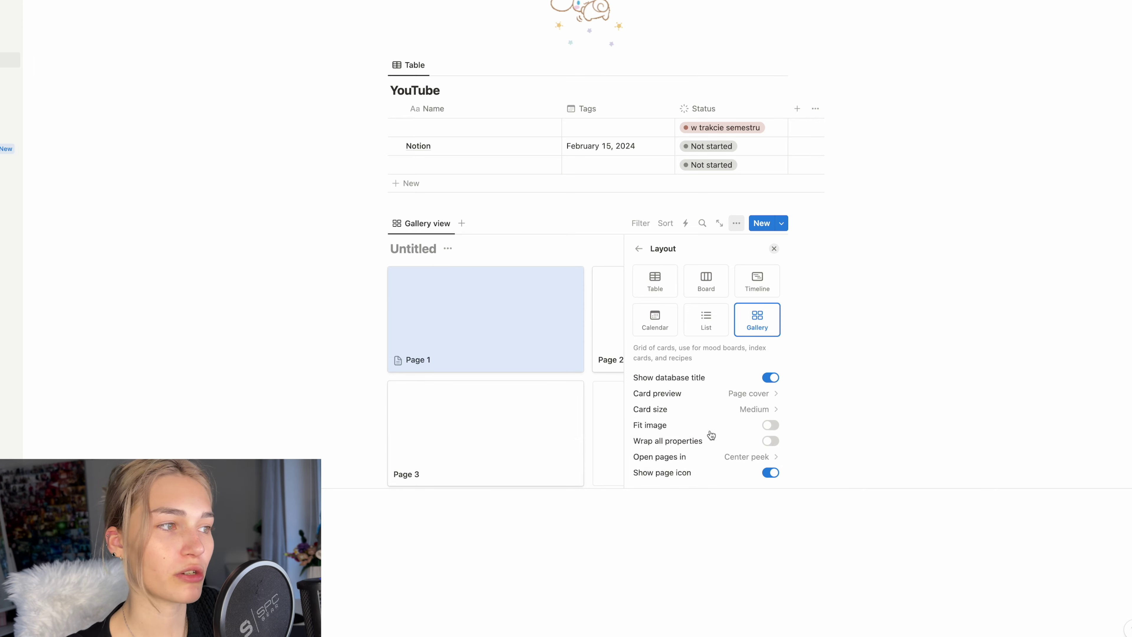
left_click(593, 276)
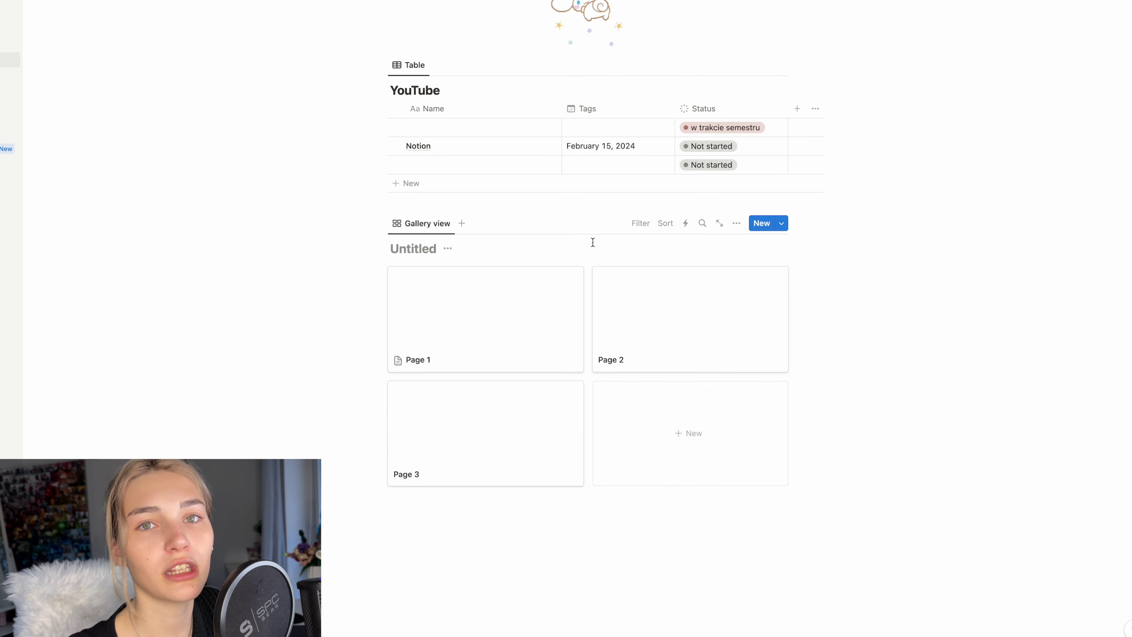
Open the Page 1 card, add a cover image to it and close the page.
left_click(438, 320)
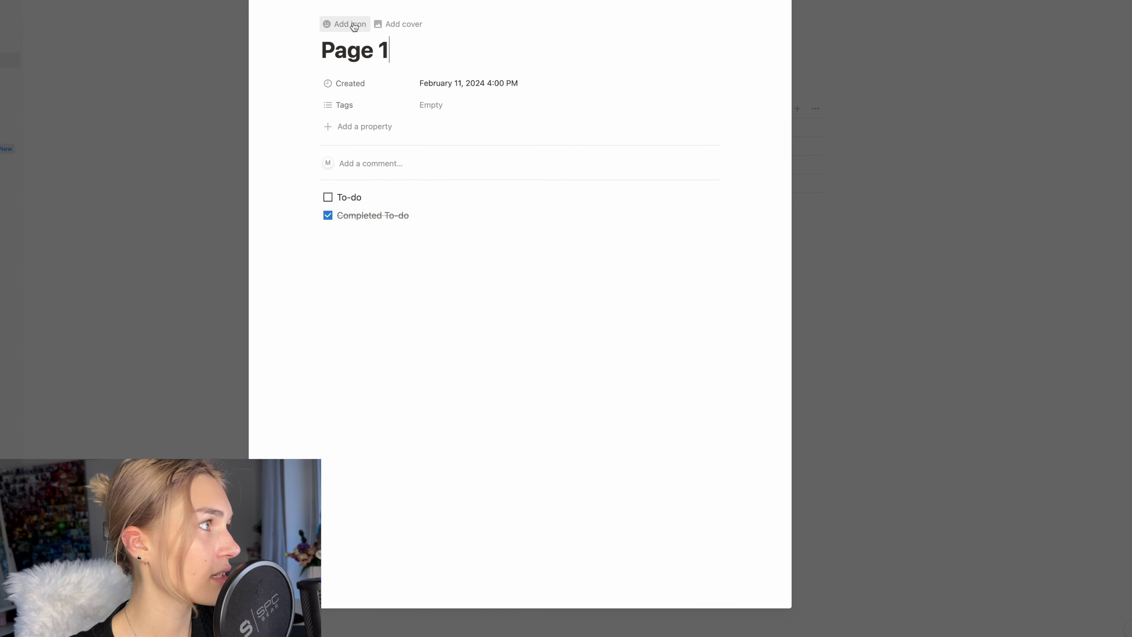
left_click(399, 23)
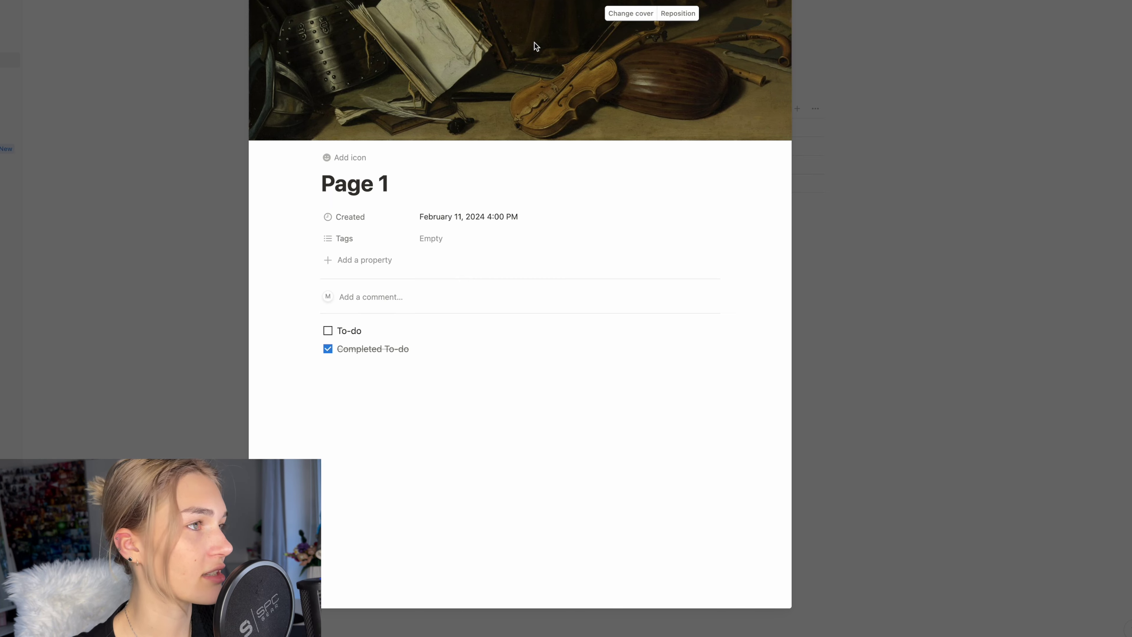
left_click(203, 80)
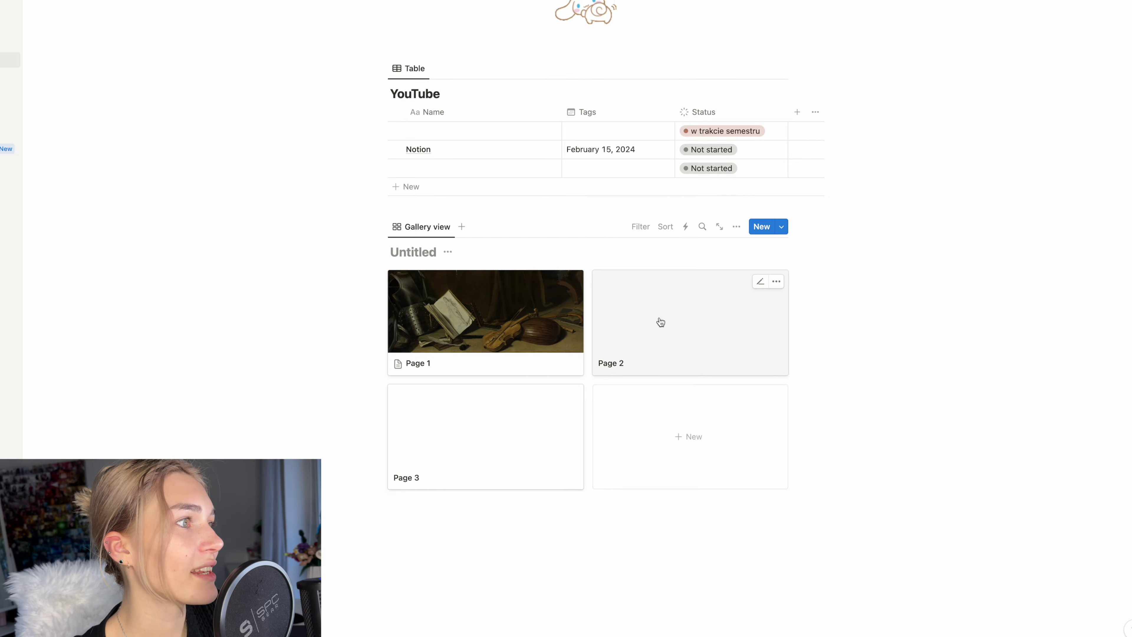
Compare the new gallery with the Courses gallery, viewing the Preparative anatomy page's cover, properties and Notes table before closing it.
scroll(659, 321, "up", 10)
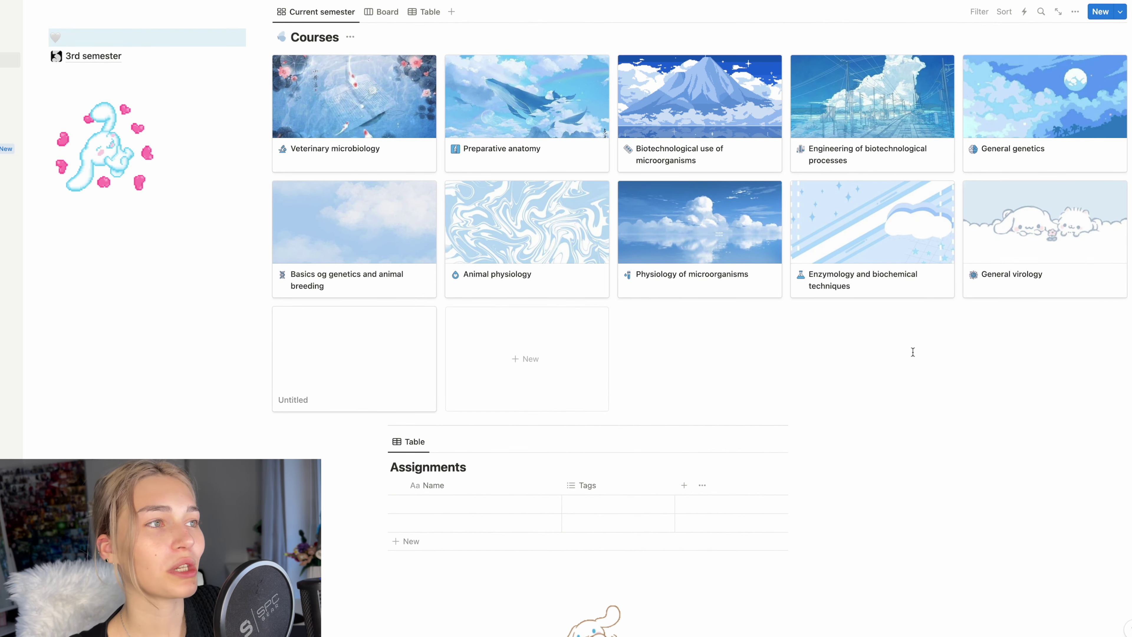
scroll(912, 352, "down", 10)
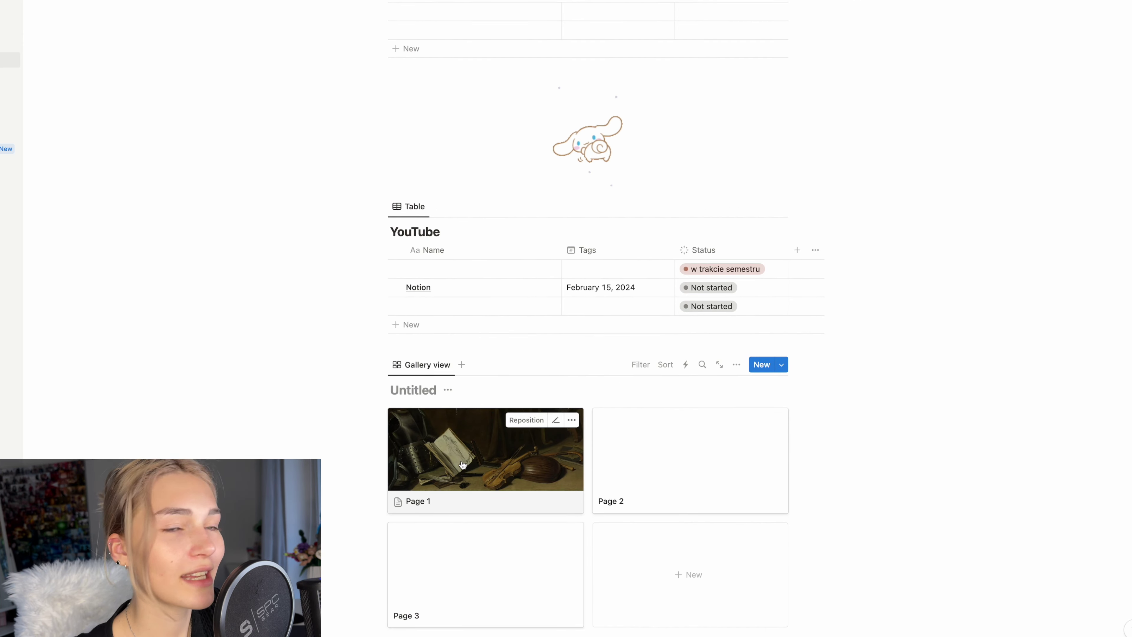
scroll(432, 495, "up", 5)
scroll(432, 495, "up", 10)
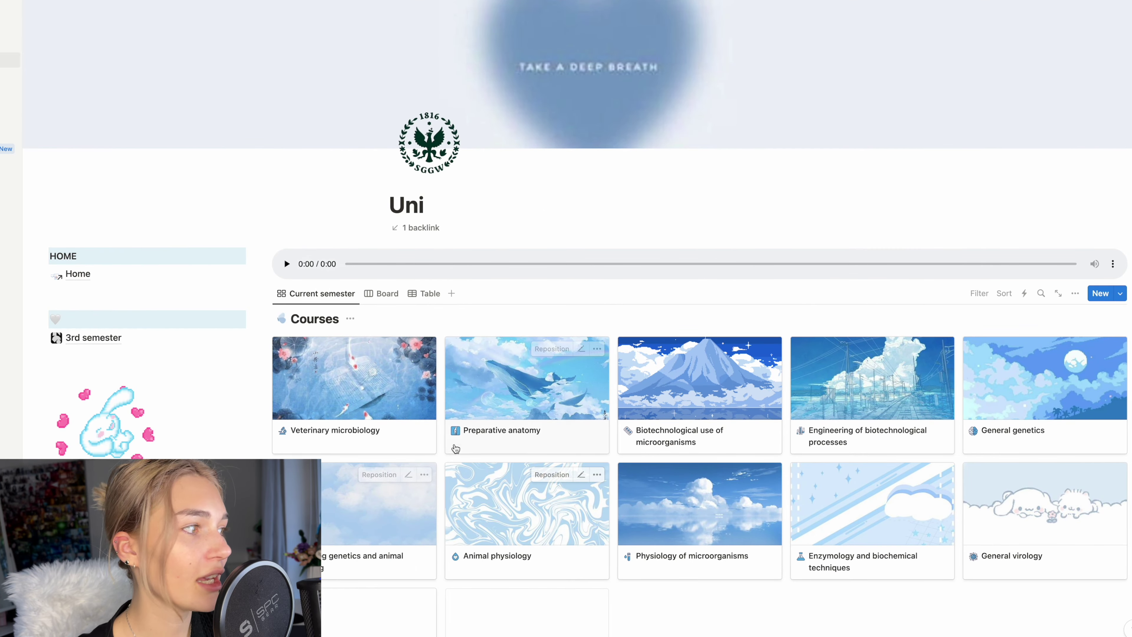
left_click(455, 430)
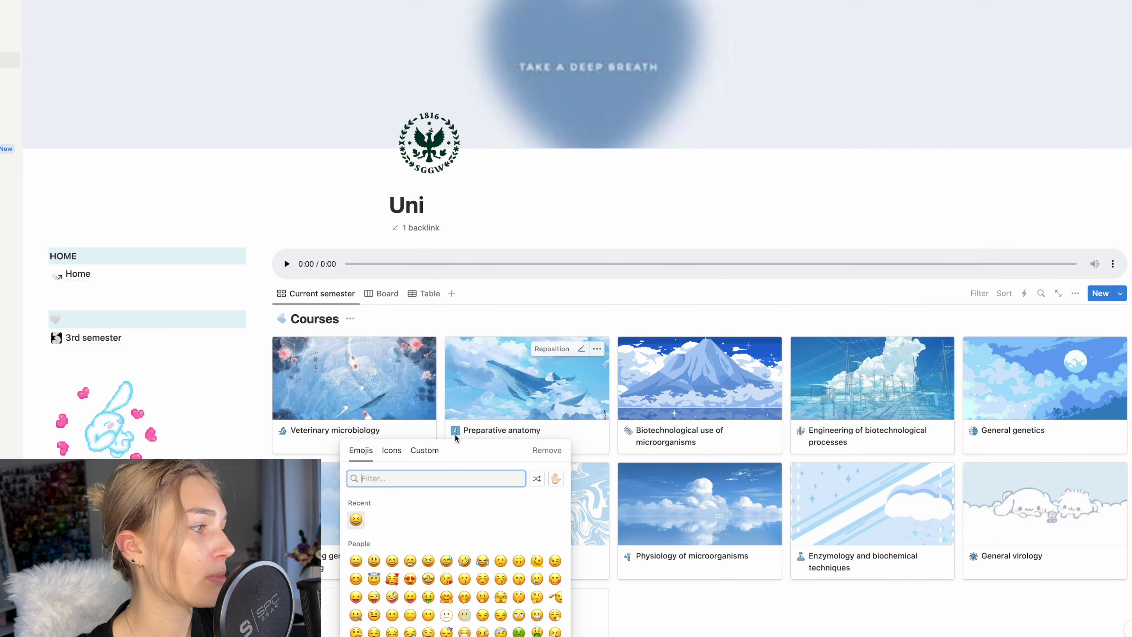
left_click(492, 430)
left_click(492, 430)
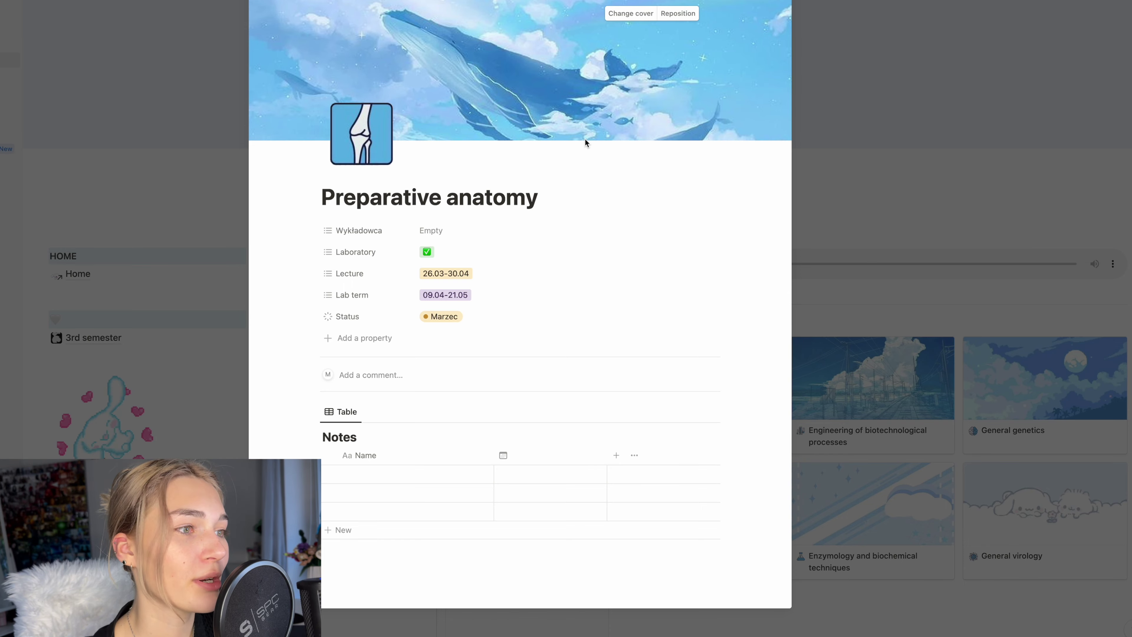
left_click(880, 201)
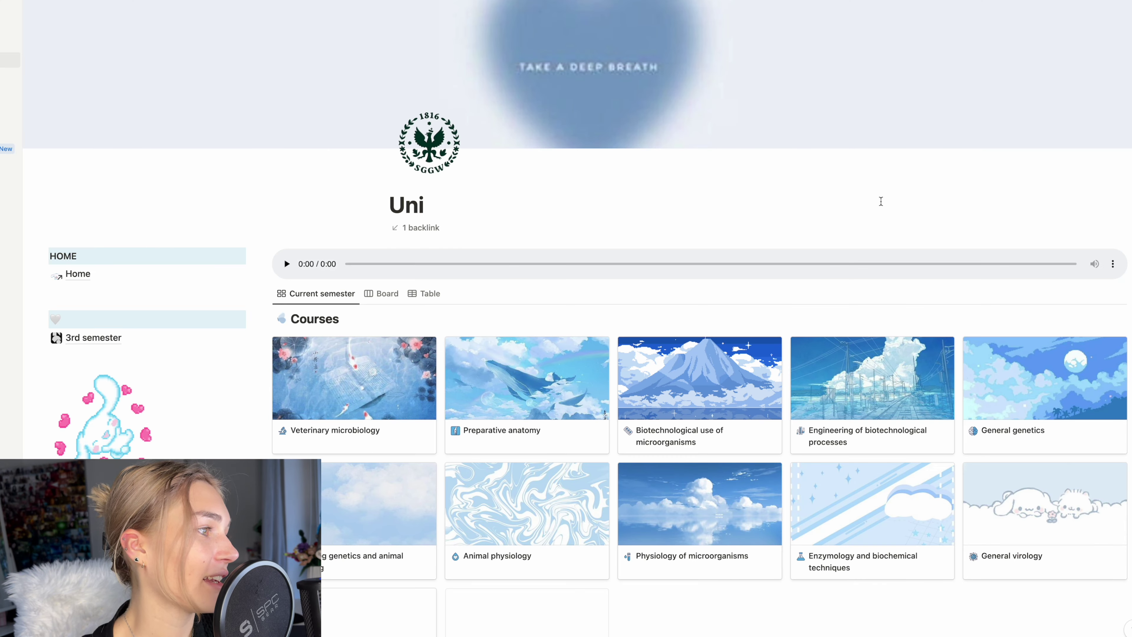
scroll(730, 356, "down", 4)
scroll(730, 357, "down", 4)
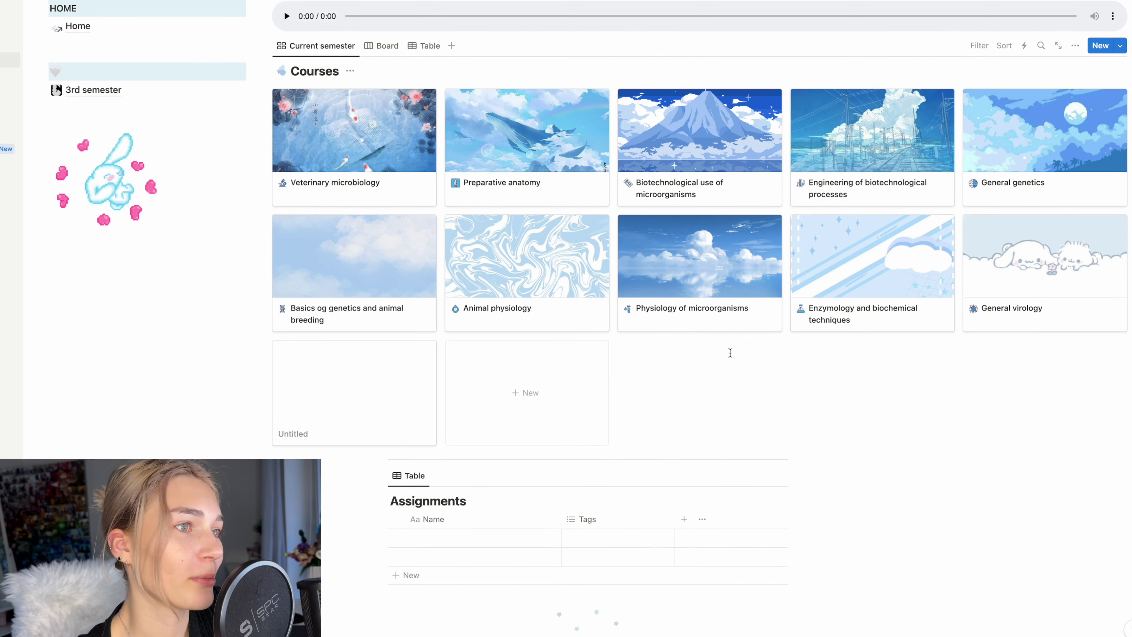
scroll(730, 352, "down", 6)
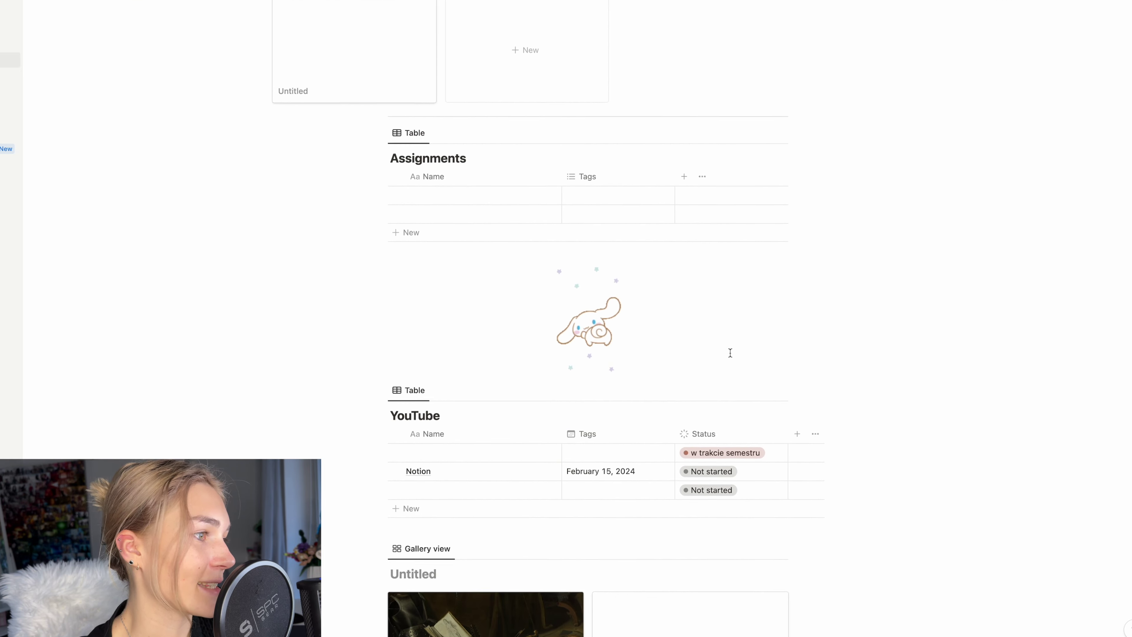